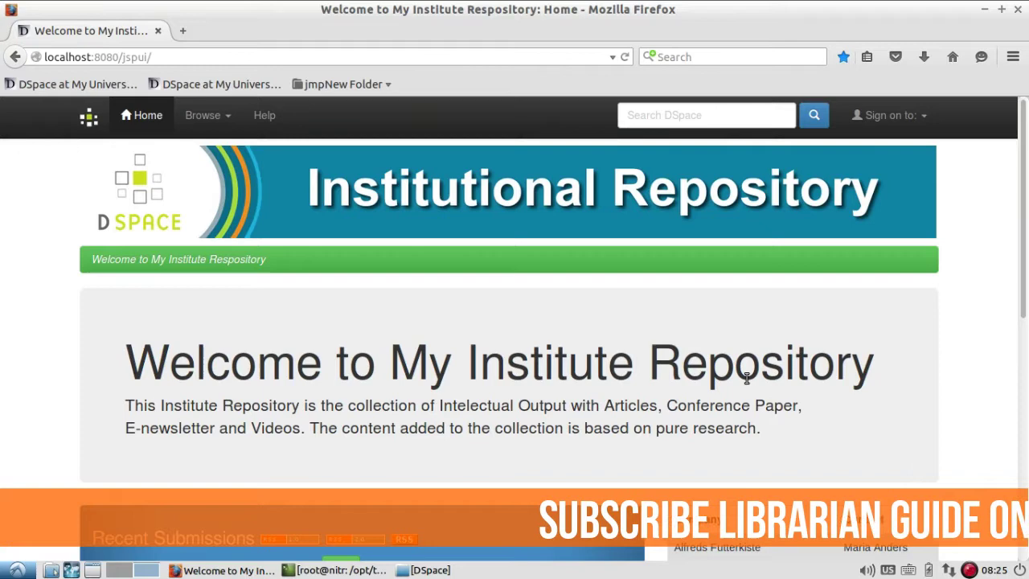
# - Sign in to My DSpace with the saved administrator credentials
pyautogui.click(925, 122)
pyautogui.click(904, 149)
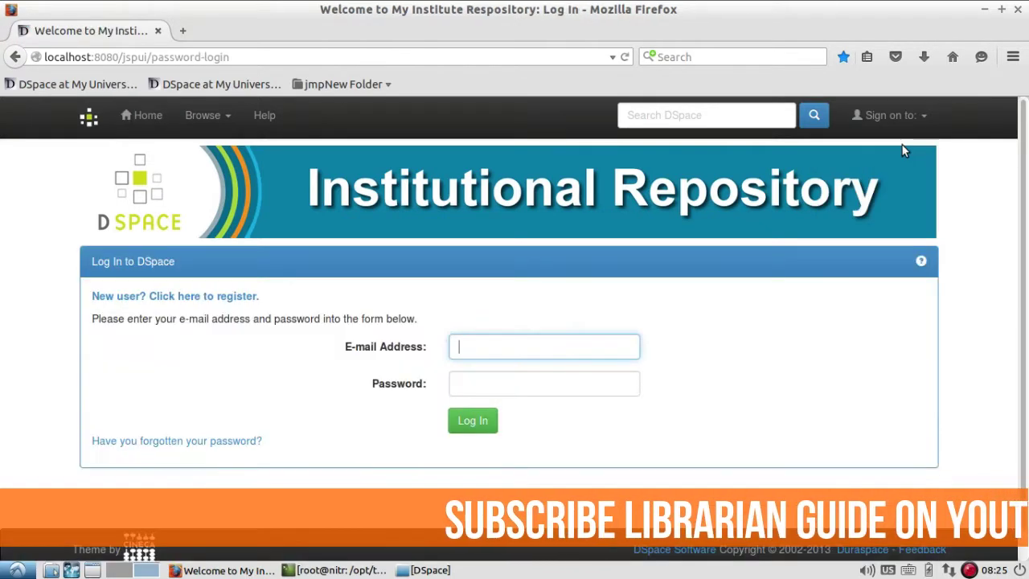
pyautogui.click(591, 354)
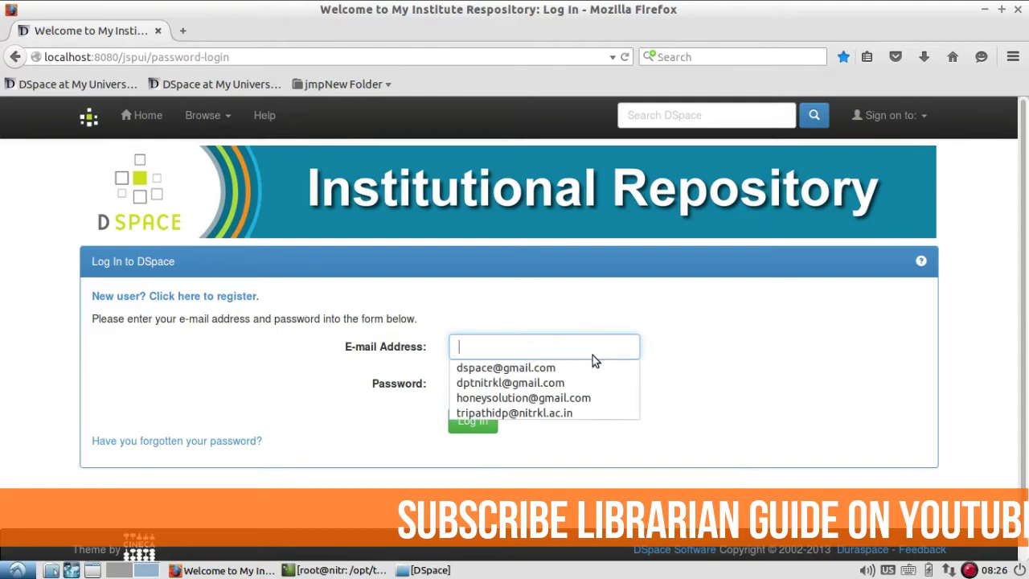
pyautogui.click(595, 367)
pyautogui.click(496, 419)
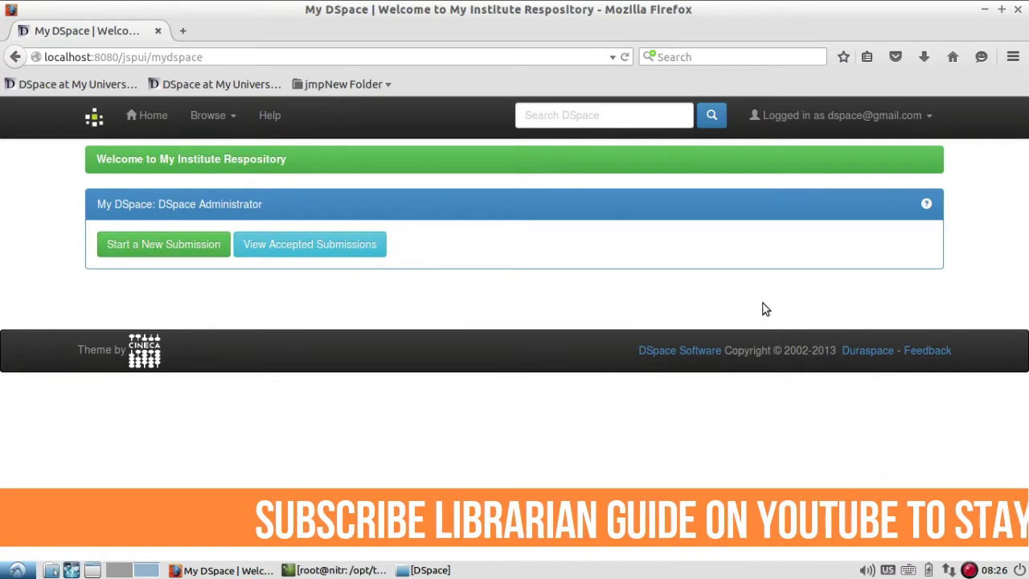
# - Start a new submission in the Librarian Guide > E-Newsletter collection
pyautogui.click(198, 252)
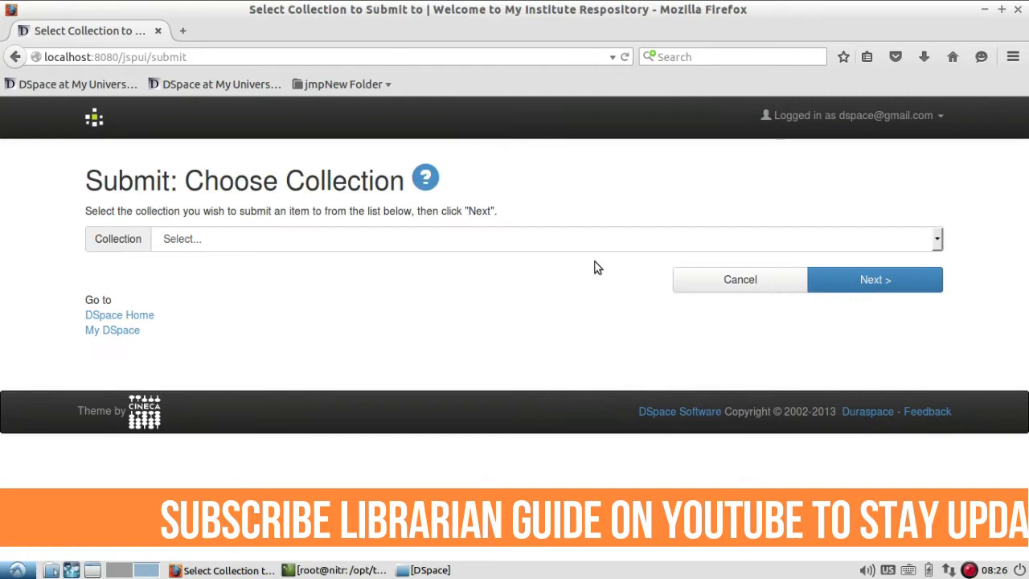
pyautogui.click(618, 242)
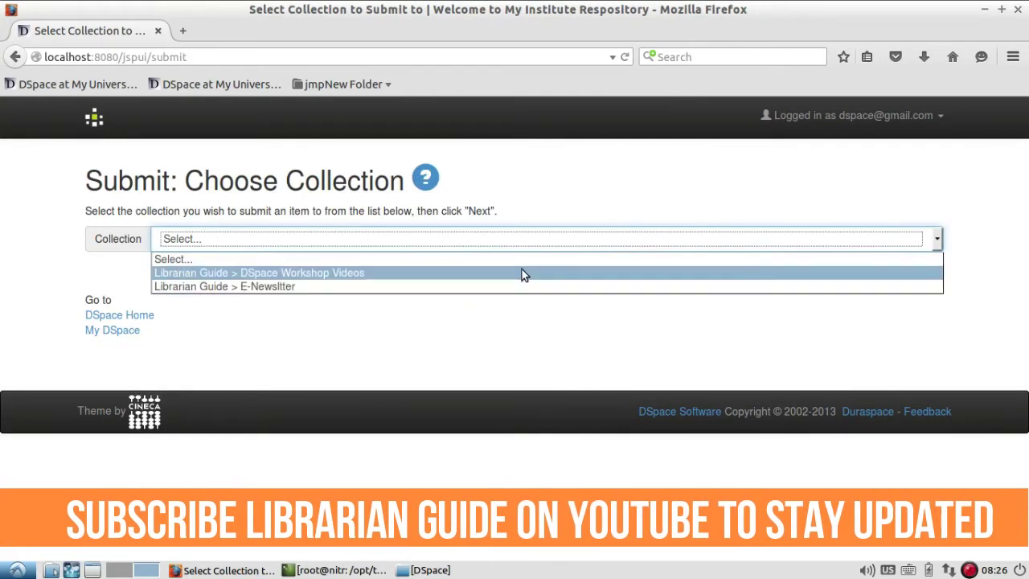
pyautogui.click(673, 288)
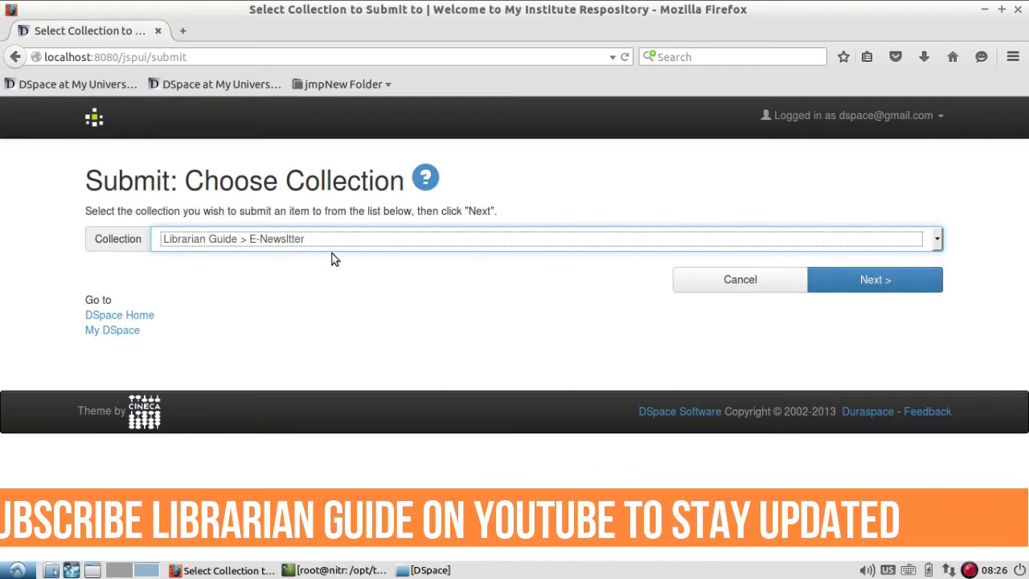
pyautogui.click(917, 286)
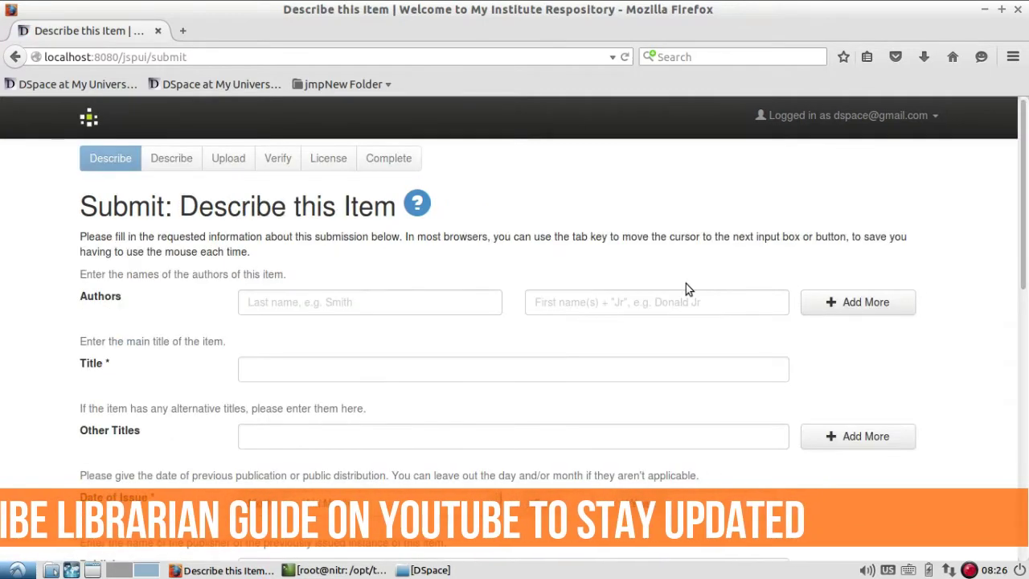
# - Enter the author's last name and first name in the Authors field
pyautogui.click(430, 300)
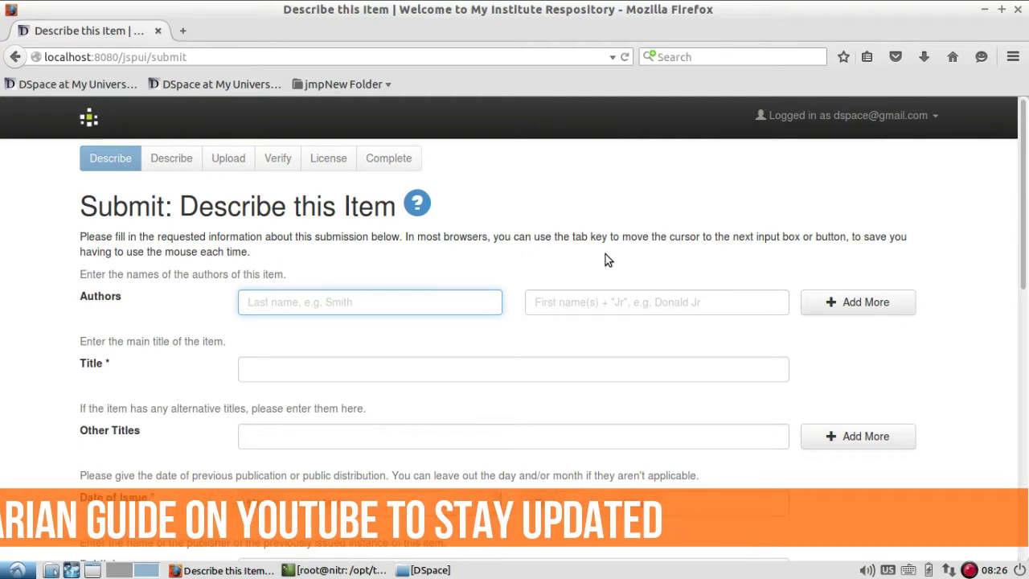
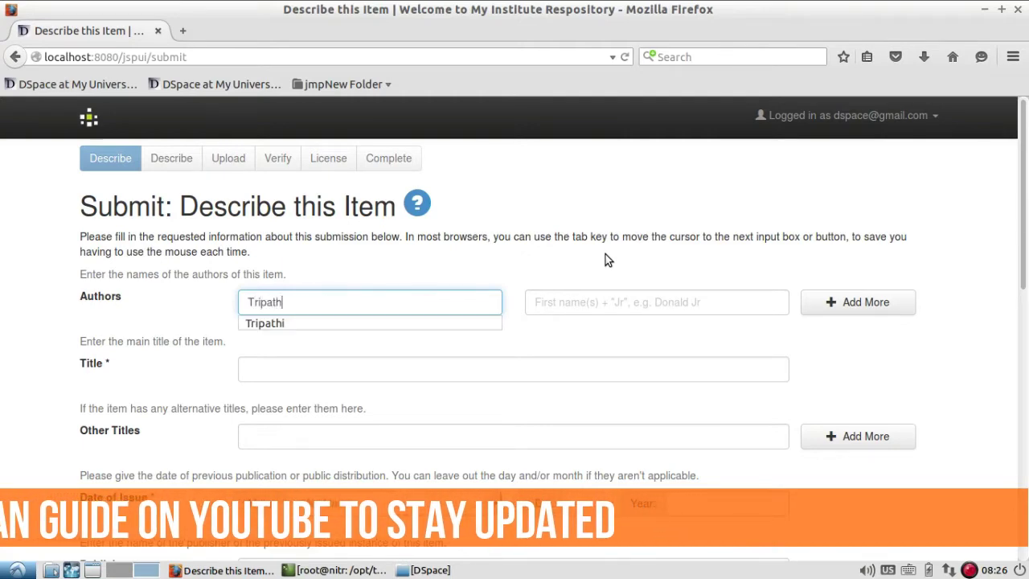
pyautogui.press('Tab')
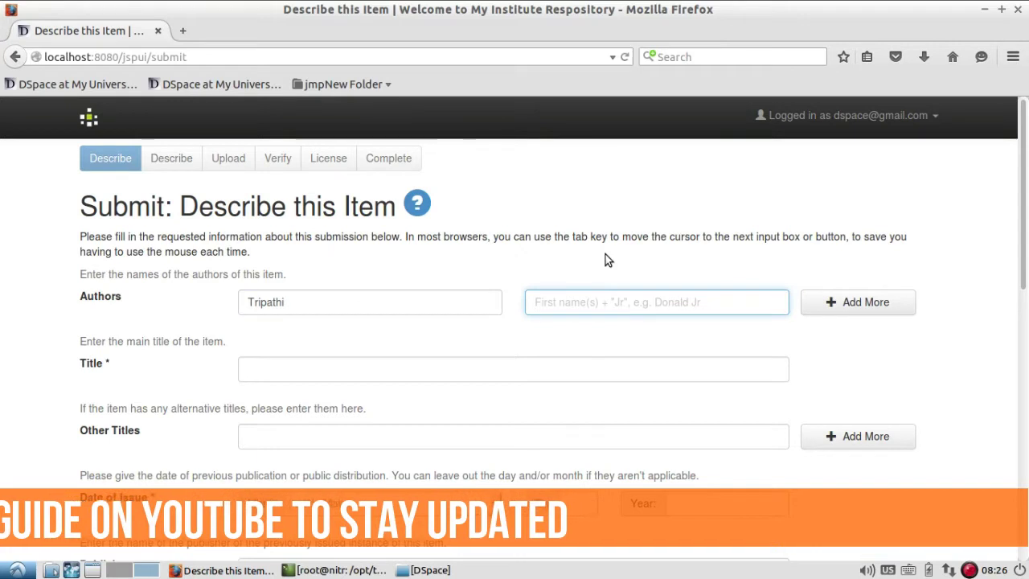
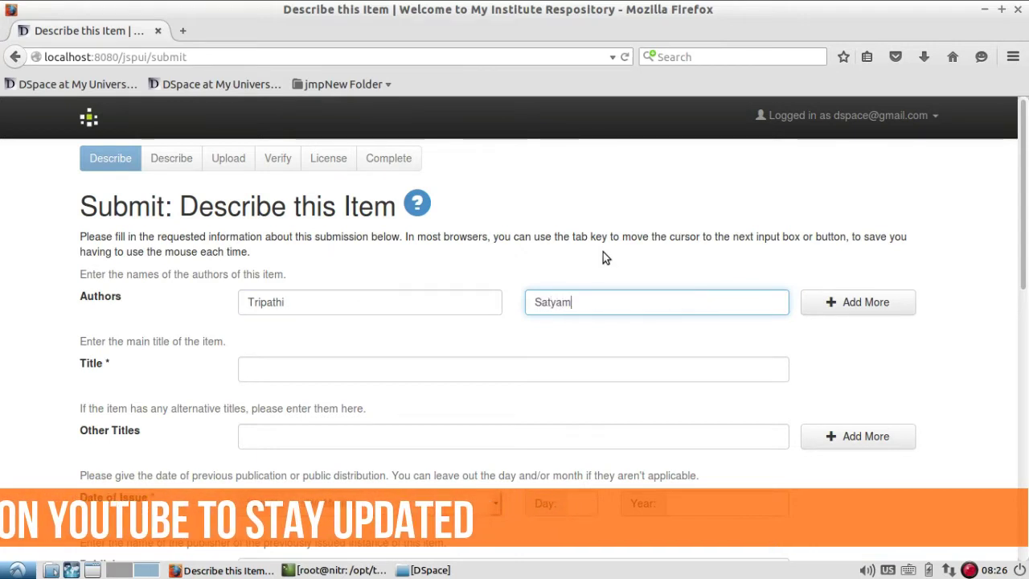
# - Title the item 'Monthly E-Newsletter Vol 1 Issue 2', adapting the previous issue's title
pyautogui.scroll(-1, 603, 254)
pyautogui.click(557, 327)
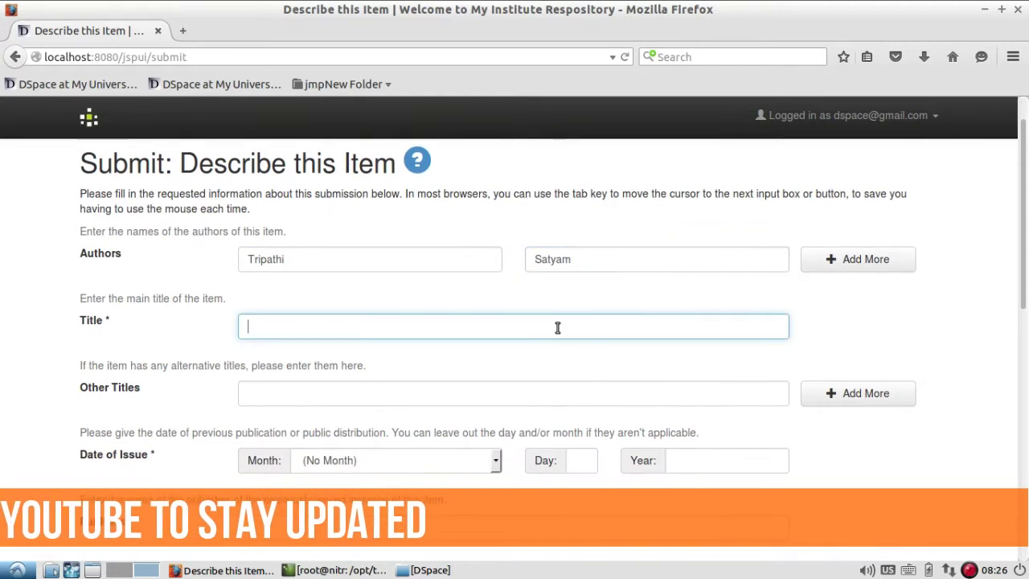
pyautogui.write('E-')
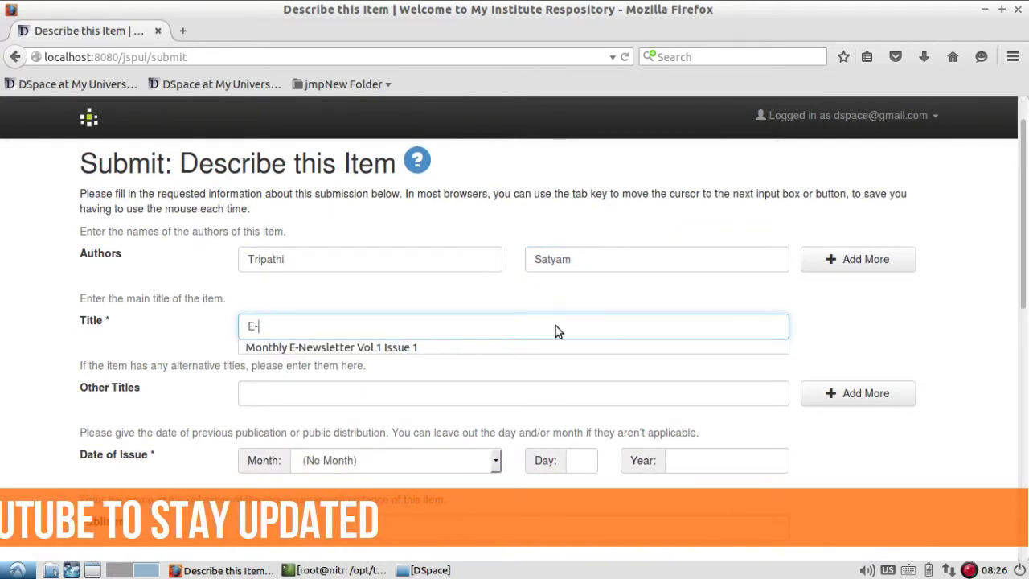
pyautogui.press('Down')
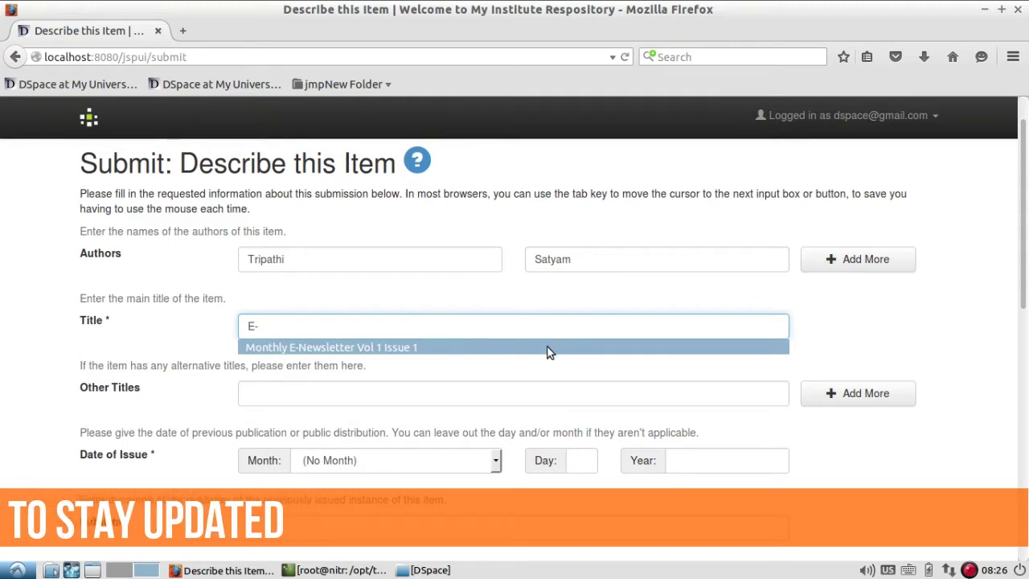
pyautogui.click(549, 350)
pyautogui.press('BackSpace')
pyautogui.write('2')
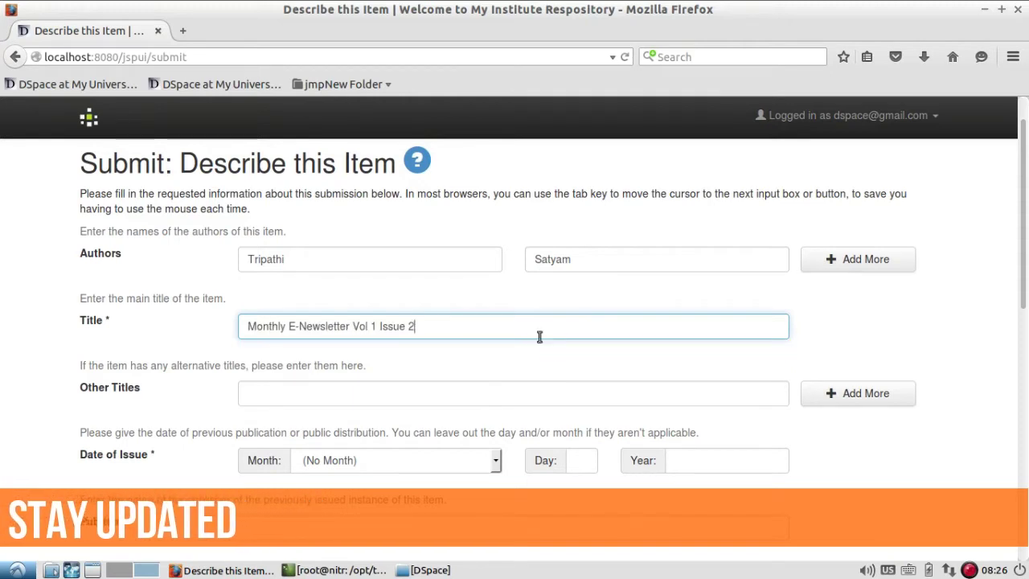
# - Set the date of issue to July 2017 and the publisher to Librarian Guide
pyautogui.scroll(-2, 578, 345)
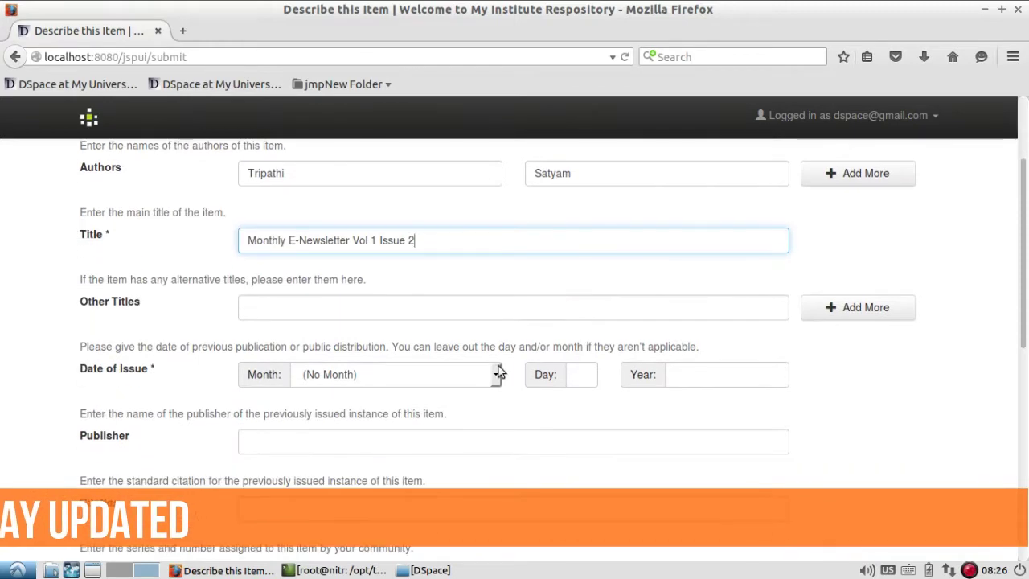
pyautogui.click(485, 374)
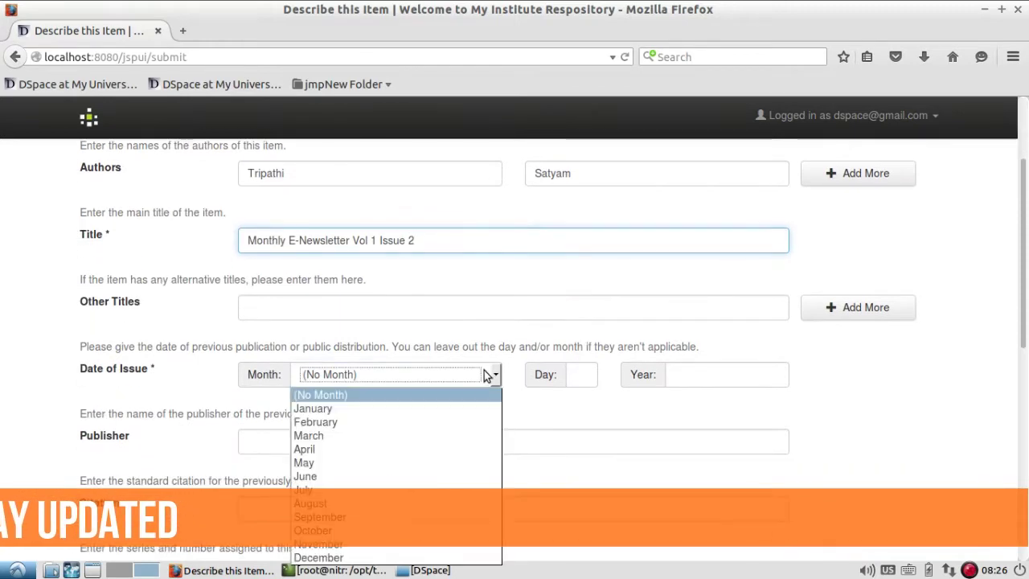
pyautogui.click(442, 490)
pyautogui.click(699, 374)
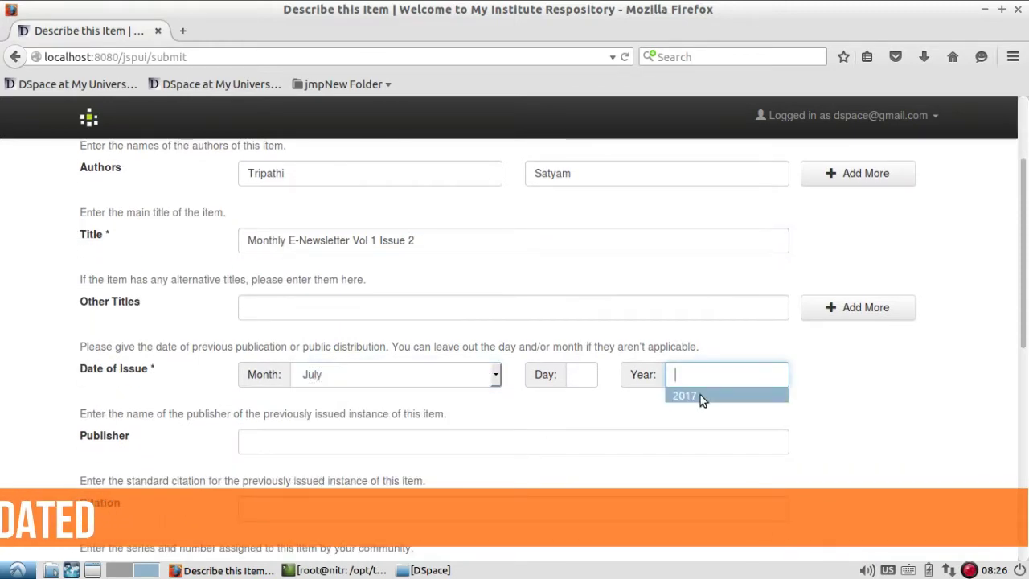
pyautogui.click(700, 394)
pyautogui.scroll(-3, 886, 392)
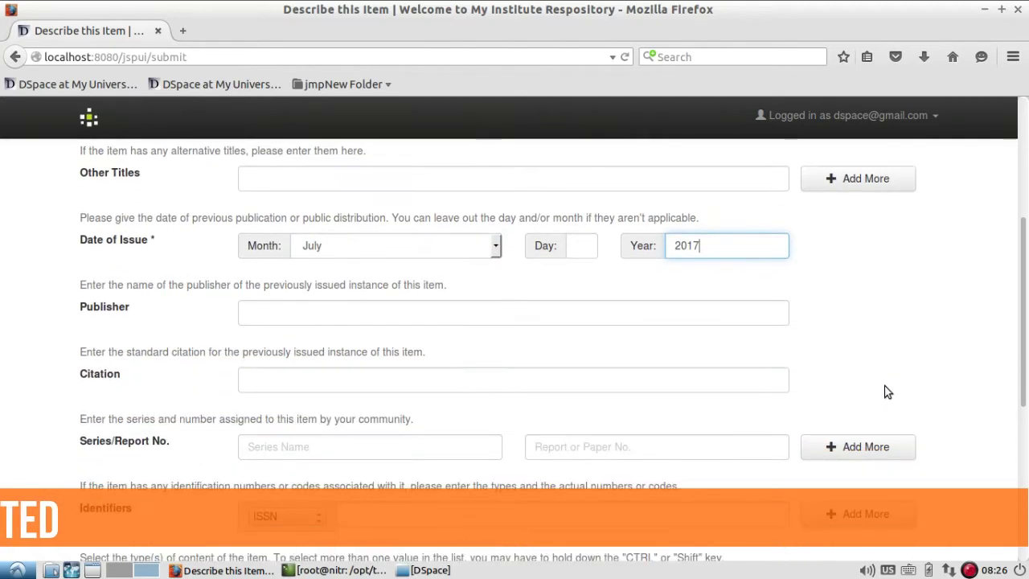
pyautogui.click(595, 310)
pyautogui.click(595, 331)
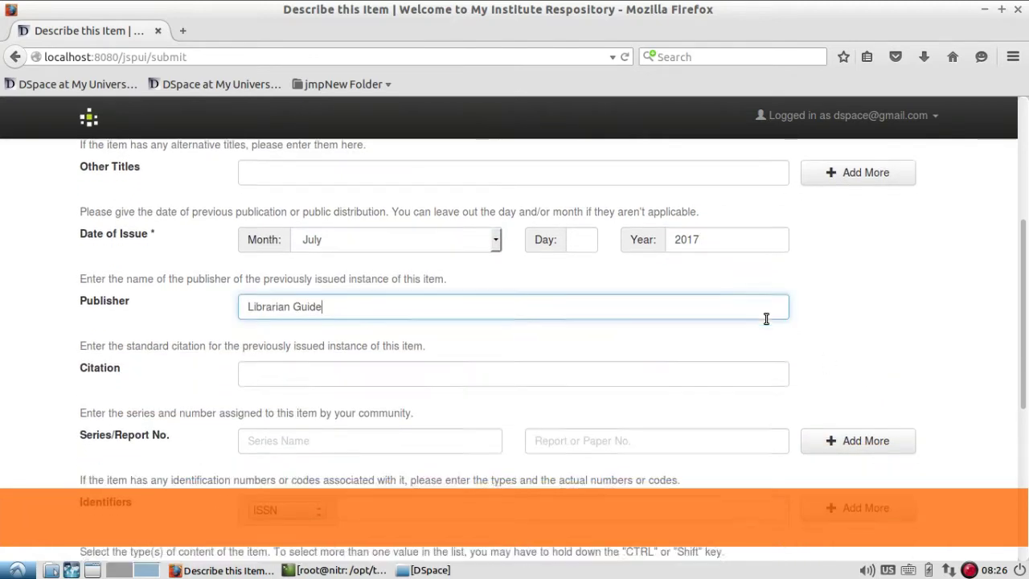
# - Add an Other identifier with the v1n2.pdf download link, set type Article, and continue
pyautogui.scroll(-3, 766, 318)
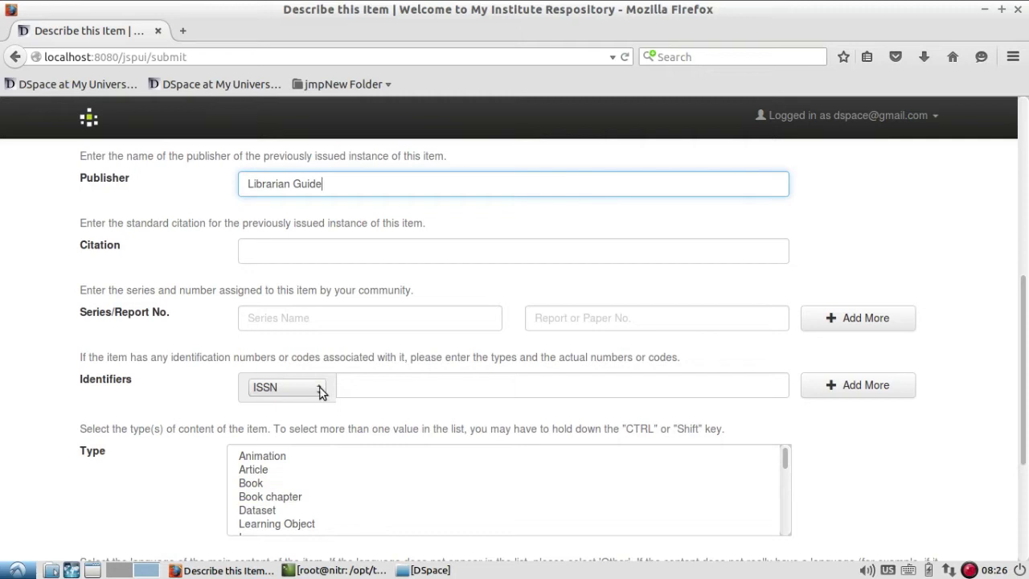
pyautogui.click(320, 388)
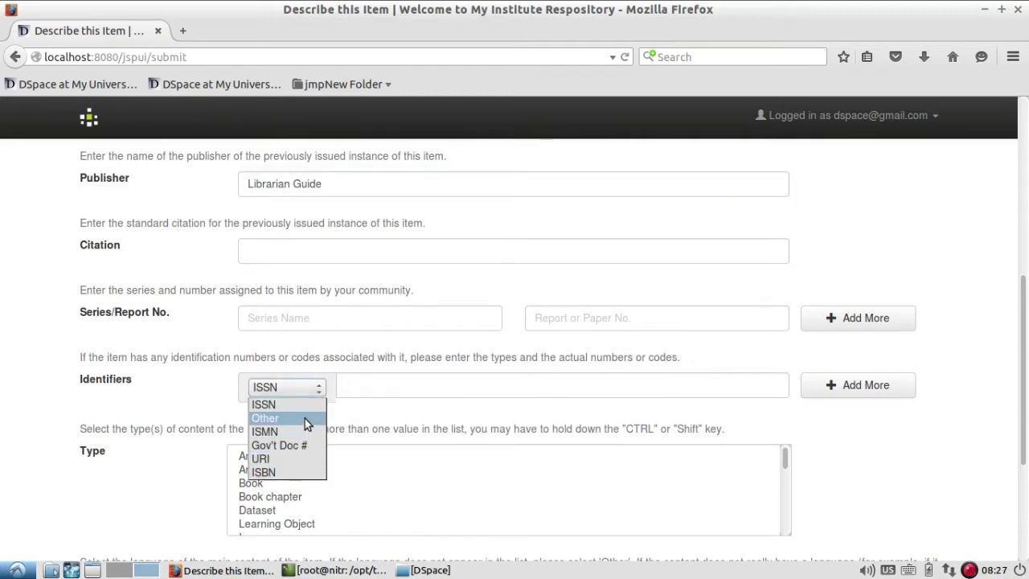
pyautogui.click(305, 418)
pyautogui.click(379, 392)
pyautogui.write('w')
pyautogui.click(387, 404)
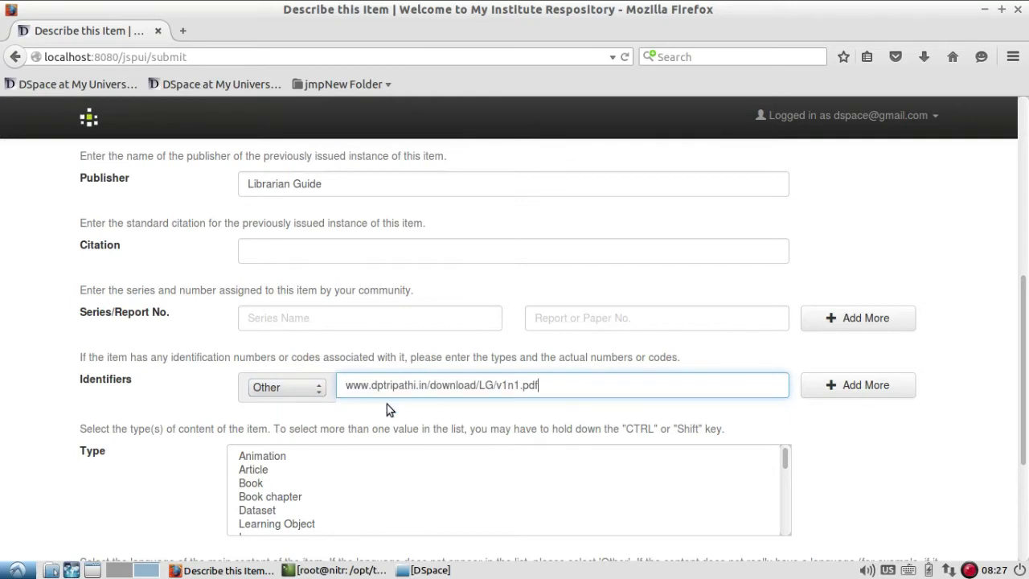
pyautogui.click(517, 384)
pyautogui.press('BackSpace')
pyautogui.write('2')
pyautogui.click(256, 469)
pyautogui.scroll(-3, 804, 474)
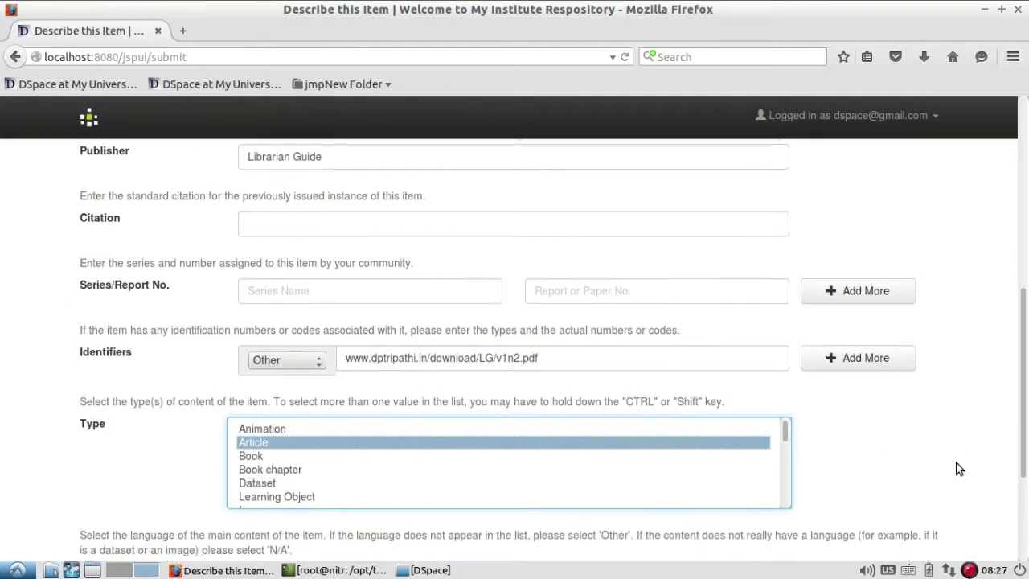
pyautogui.click(895, 521)
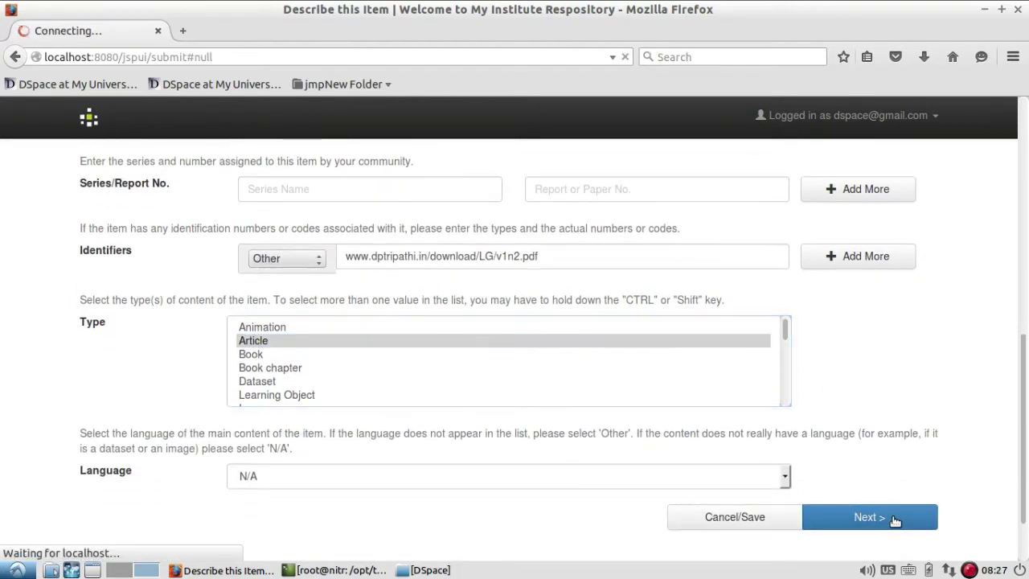
# - Add subject keywords Library, Joomla, DSpace and Koha
pyautogui.click(402, 286)
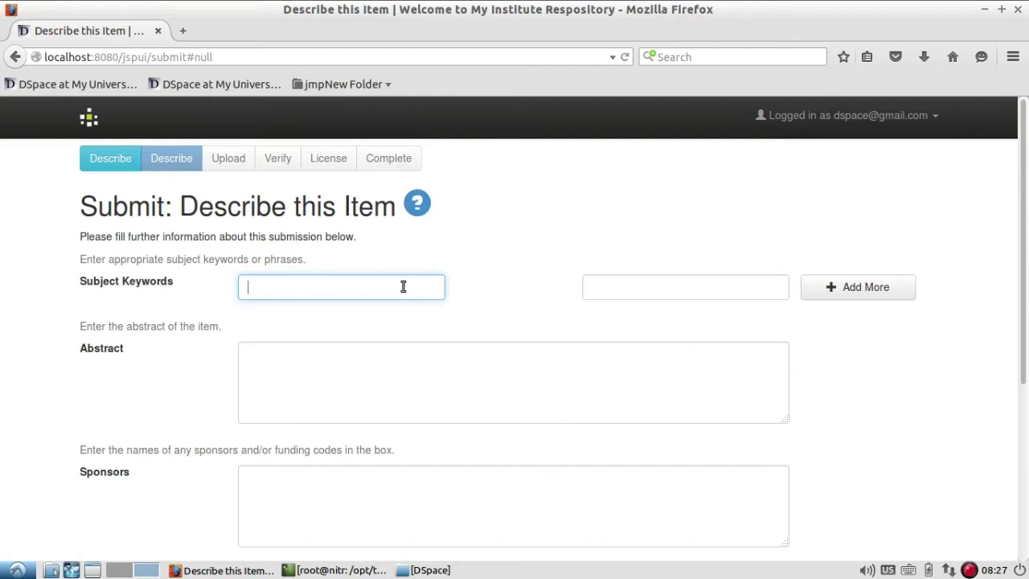
pyautogui.click(407, 310)
pyautogui.click(606, 282)
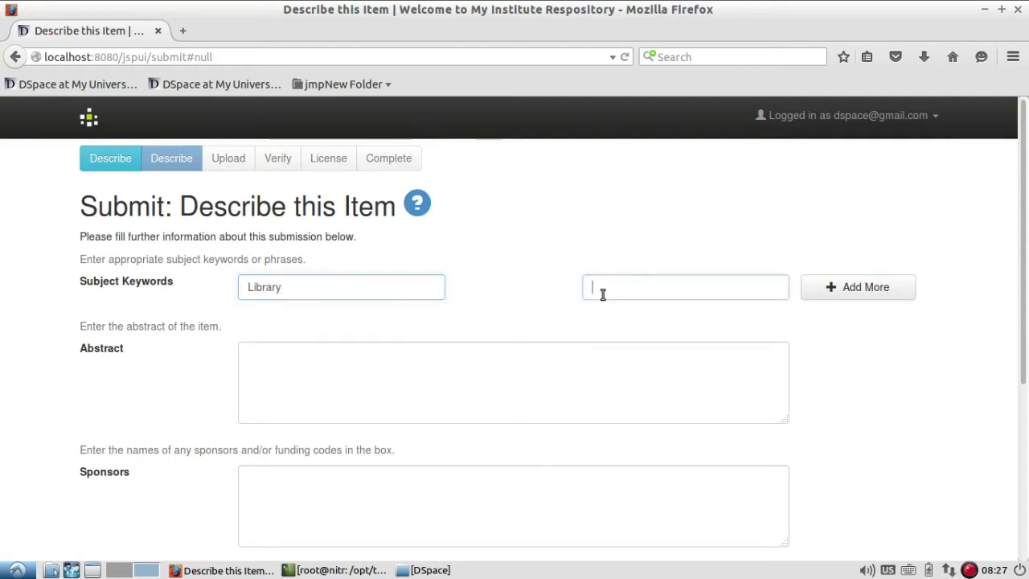
pyautogui.click(609, 303)
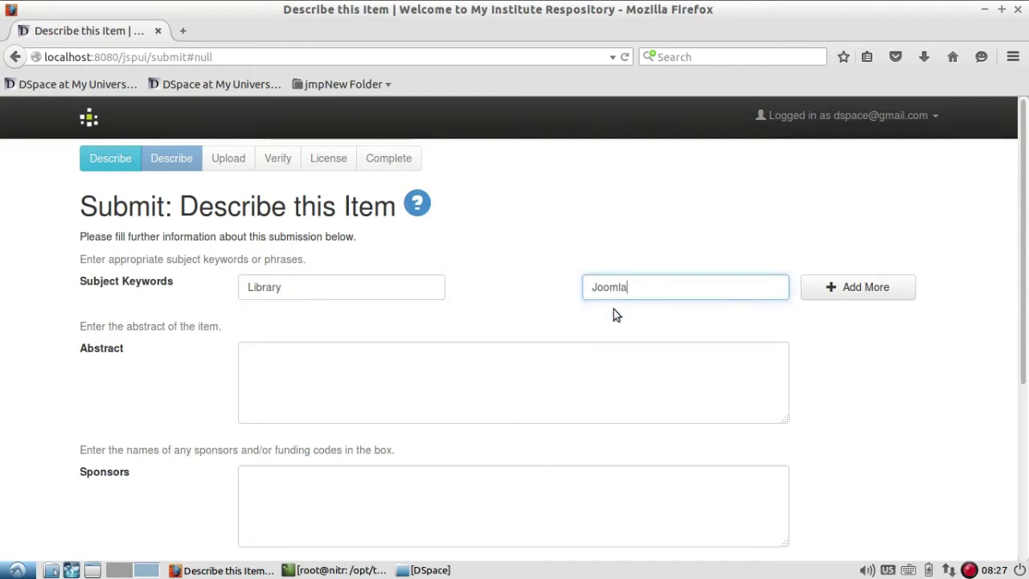
pyautogui.click(860, 291)
pyautogui.click(335, 314)
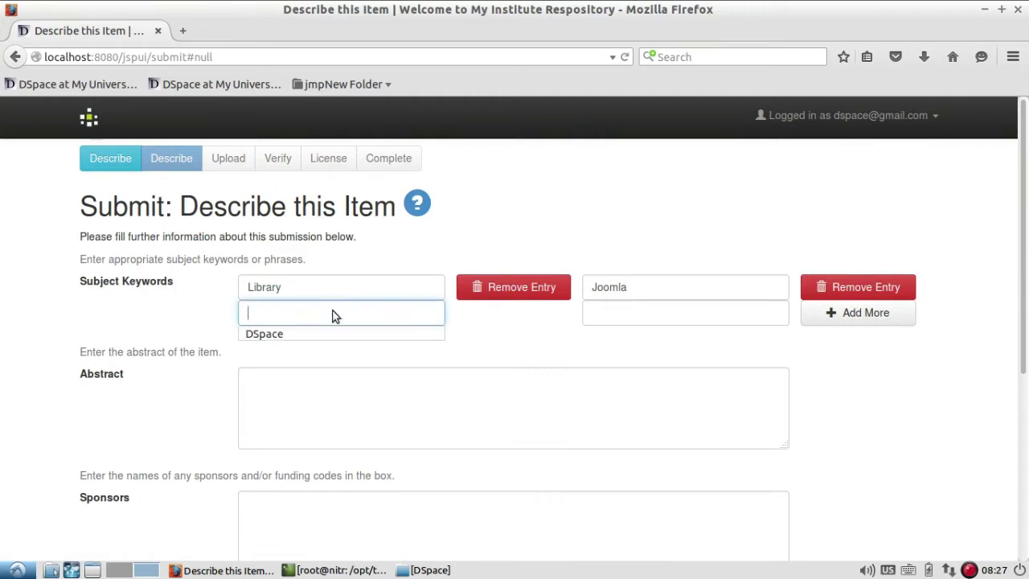
pyautogui.click(345, 341)
pyautogui.click(619, 318)
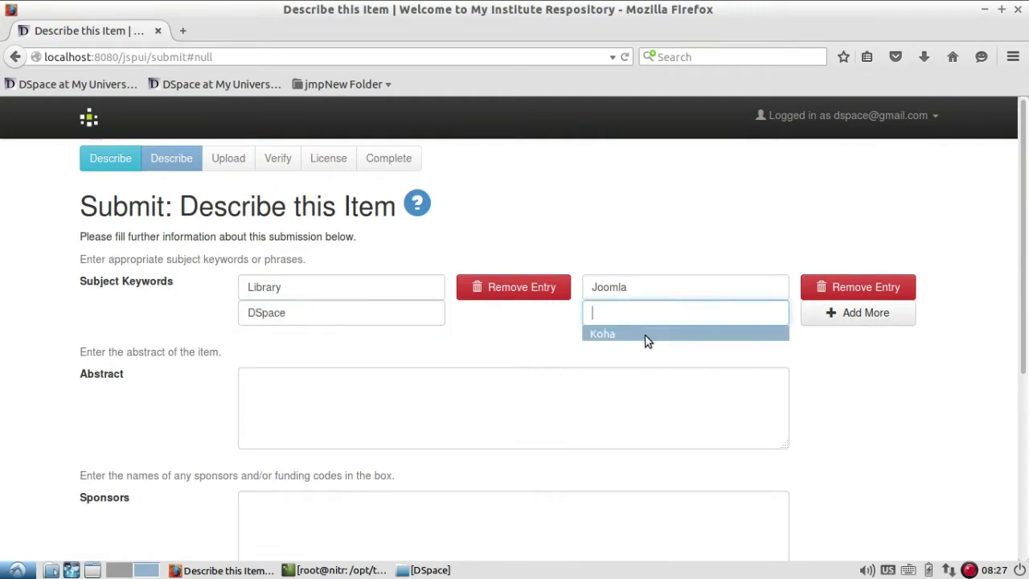
pyautogui.click(648, 339)
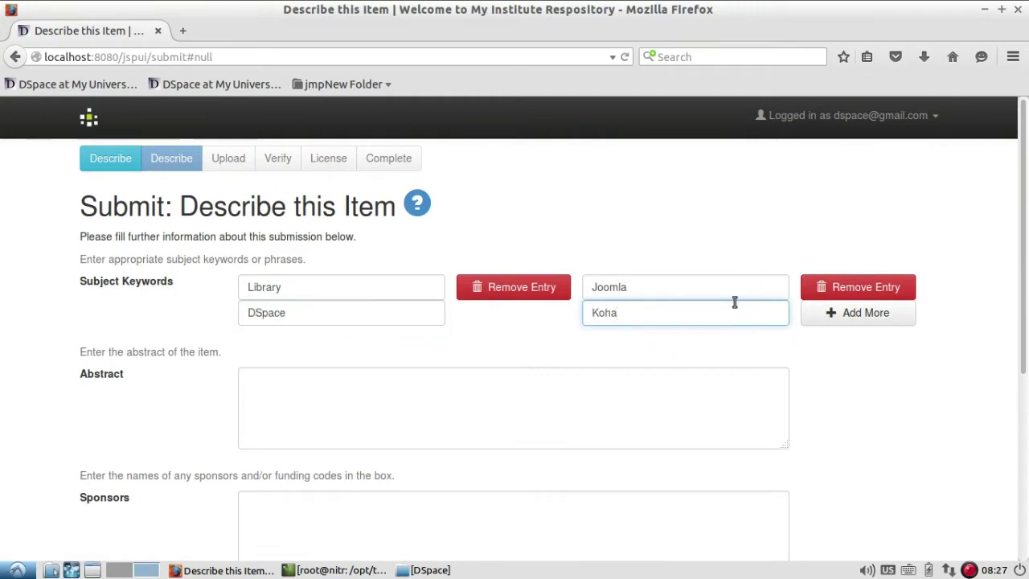
# - Leave Abstract, Sponsors and Description blank and continue to the upload step
pyautogui.click(514, 393)
pyautogui.scroll(-2, 515, 391)
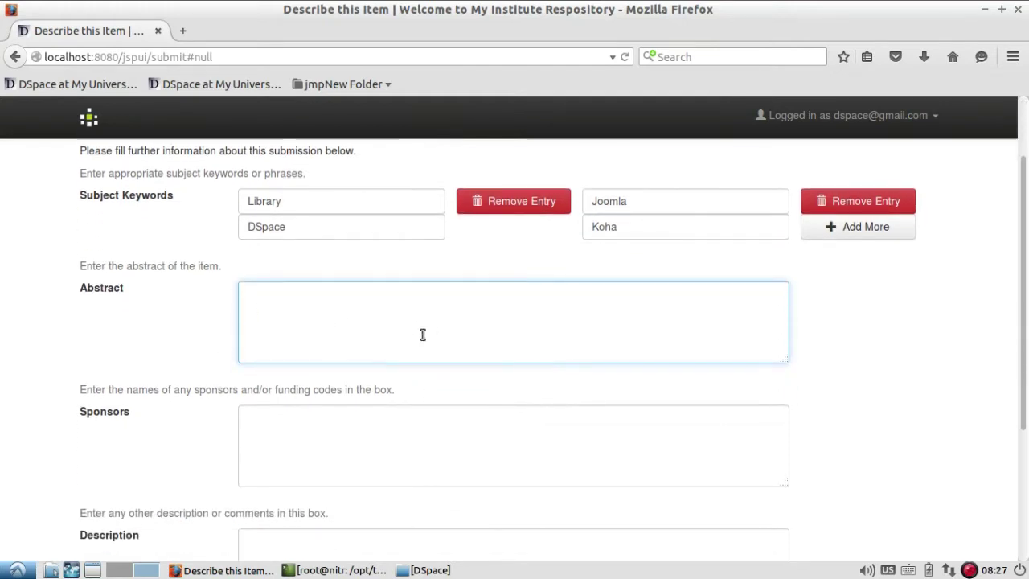
pyautogui.click(468, 435)
pyautogui.scroll(-3, 468, 435)
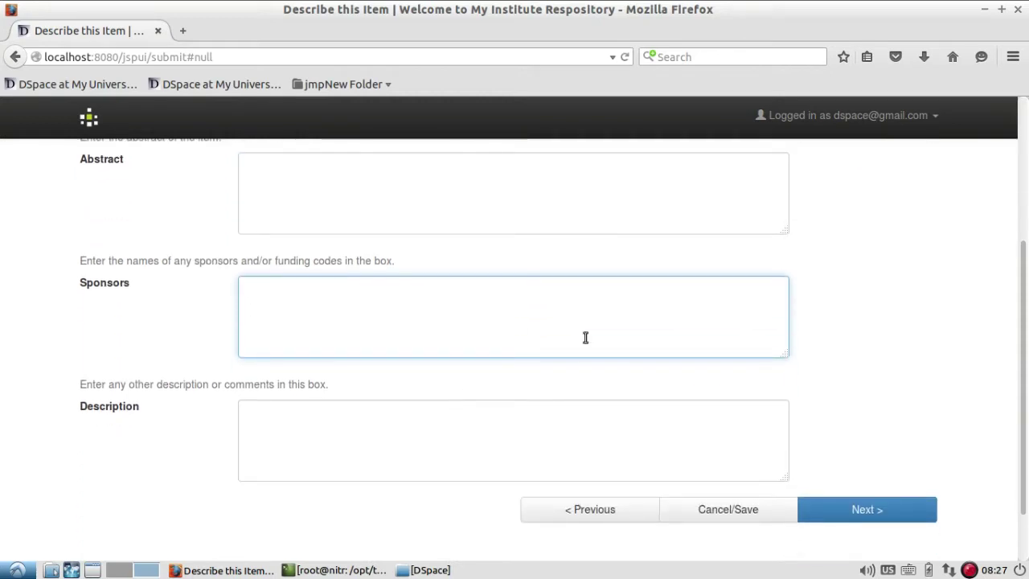
pyautogui.click(373, 418)
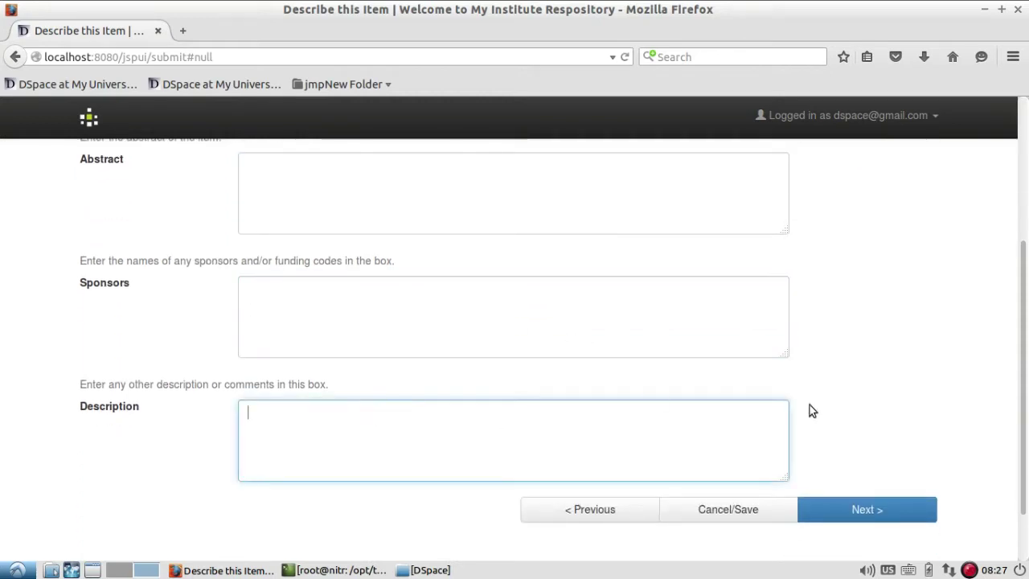
pyautogui.scroll(4, 728, 393)
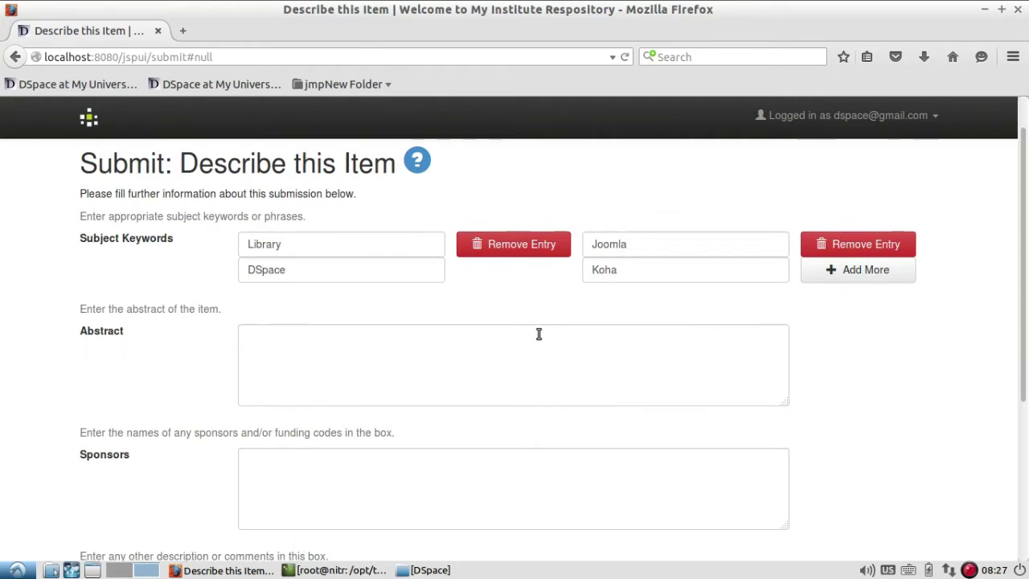
pyautogui.scroll(-3, 538, 333)
pyautogui.click(903, 552)
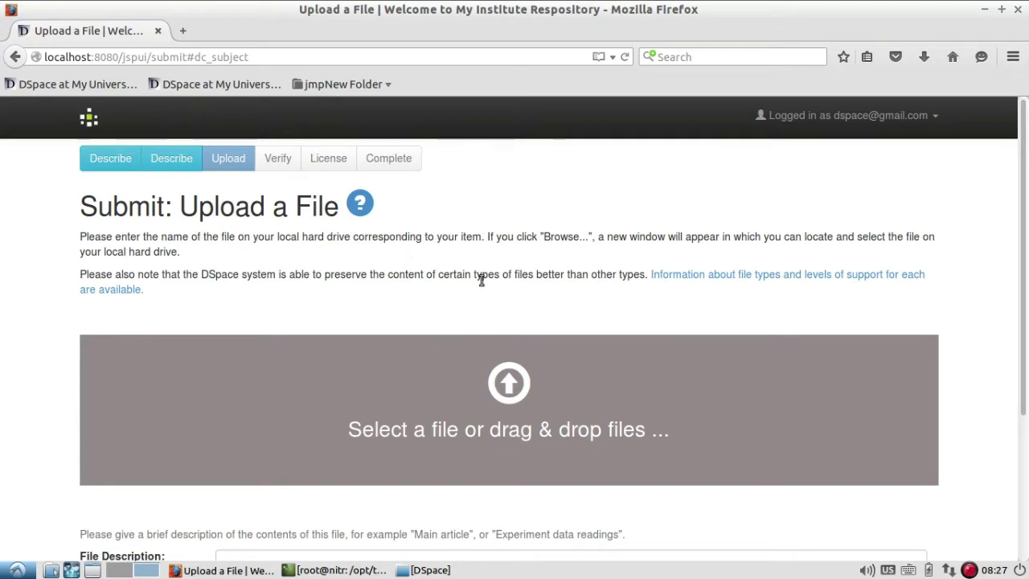
# - Open the File Upload dialog from the 'Select a file or drag & drop files' area
pyautogui.click(525, 423)
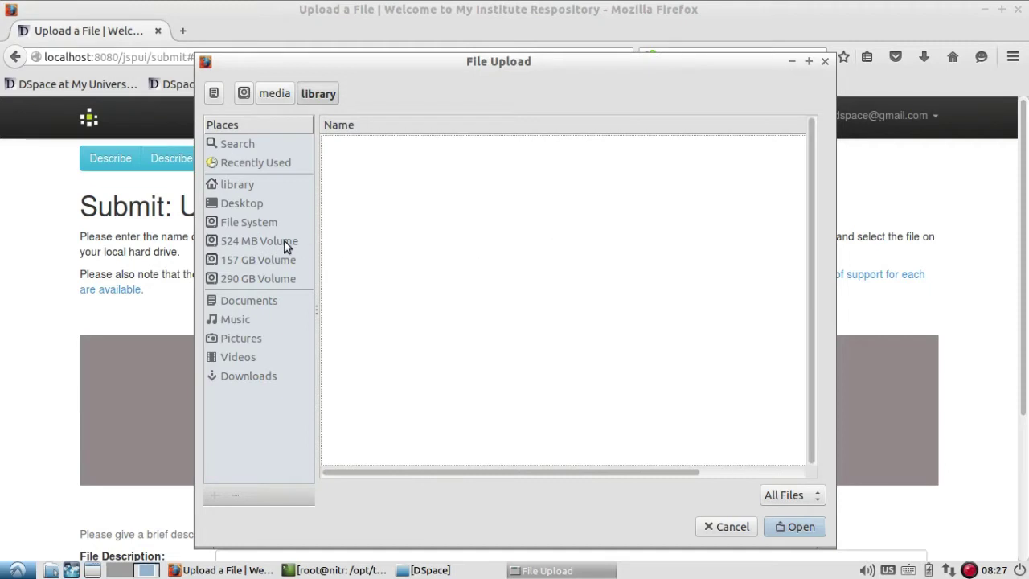
# - Browse from the 157 GB volume through Users and the home folder to Desktop
pyautogui.click(272, 261)
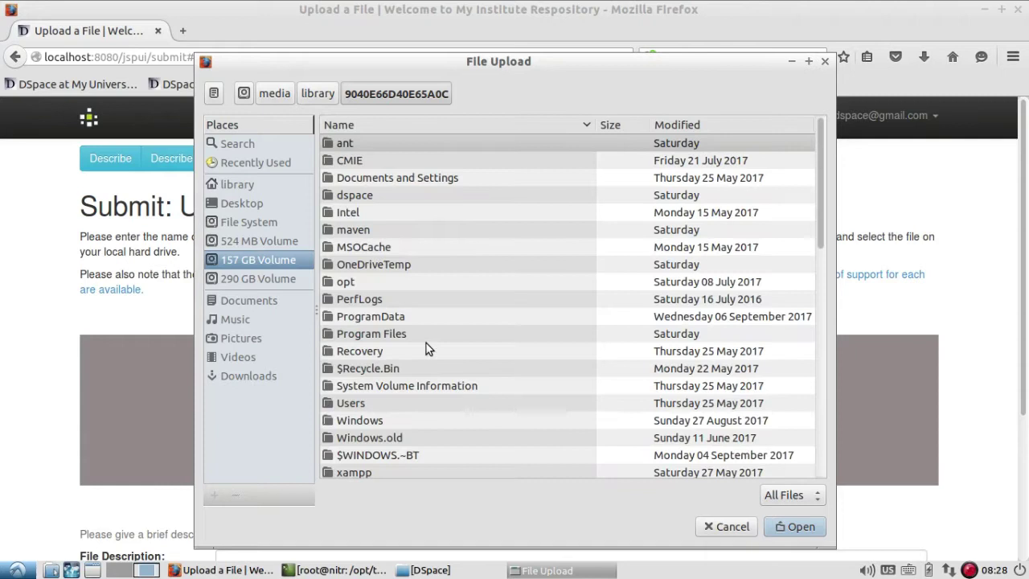
pyautogui.scroll(-3, 427, 343)
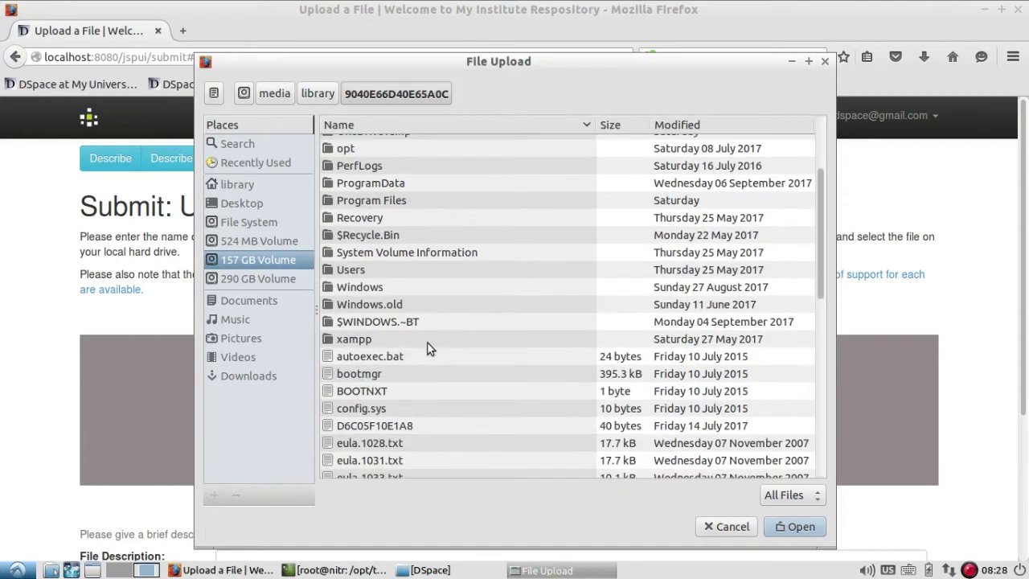
pyautogui.click(358, 255)
pyautogui.doubleClick(357, 270)
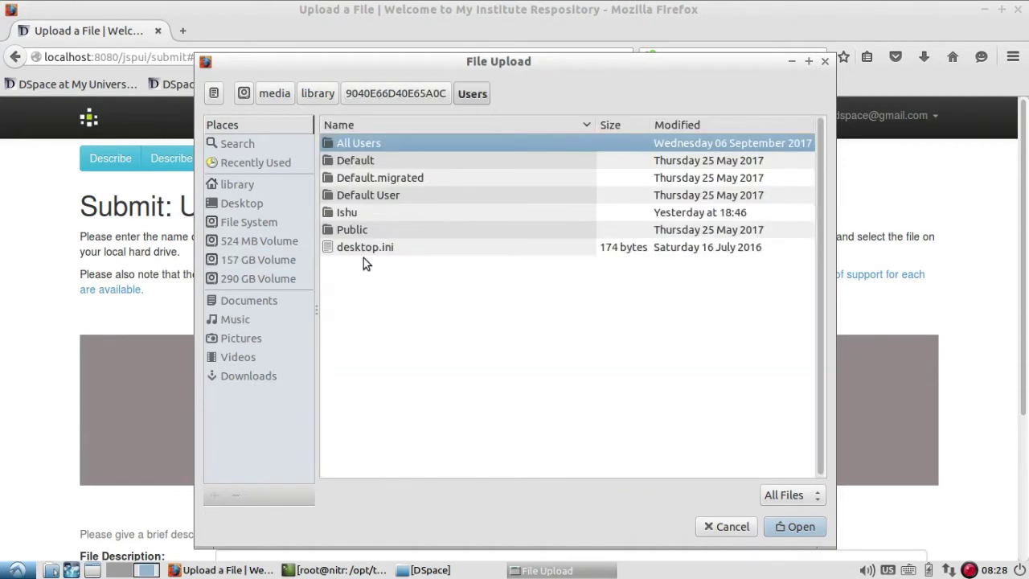
pyautogui.doubleClick(351, 212)
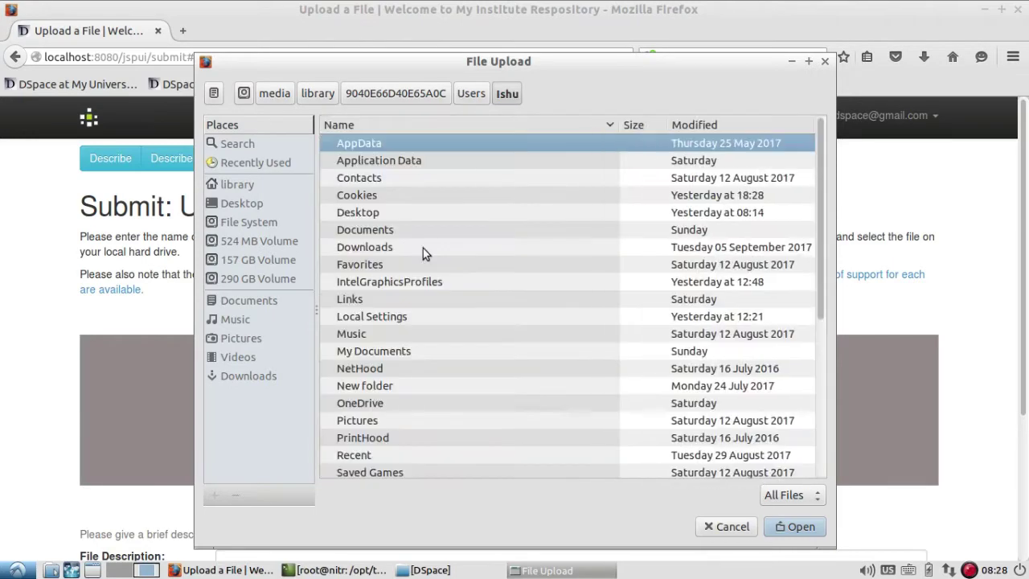
pyautogui.doubleClick(358, 213)
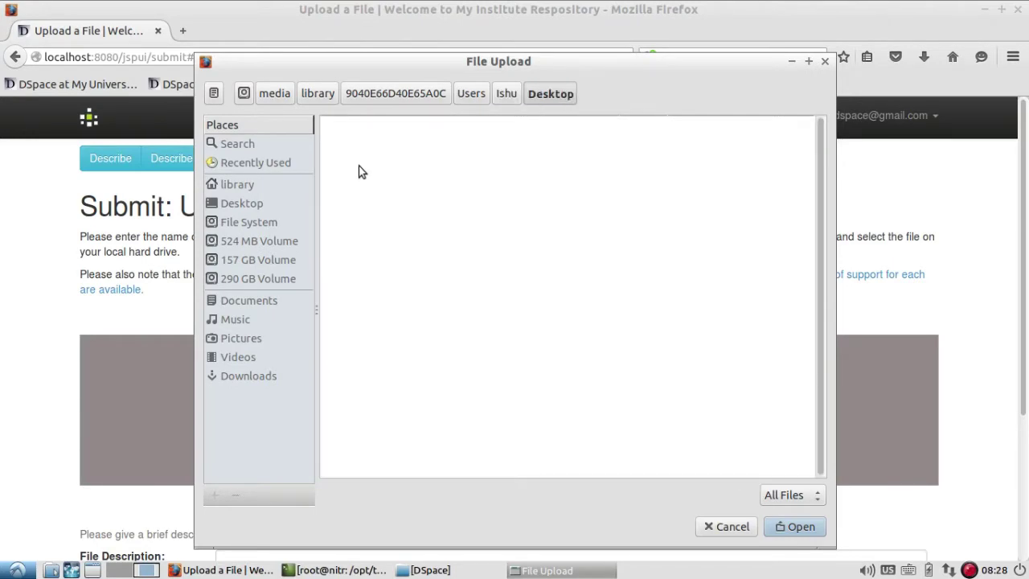
# - Go into - > August 2017 > LibrarianGuide and upload v1n2.pdf
pyautogui.doubleClick(358, 144)
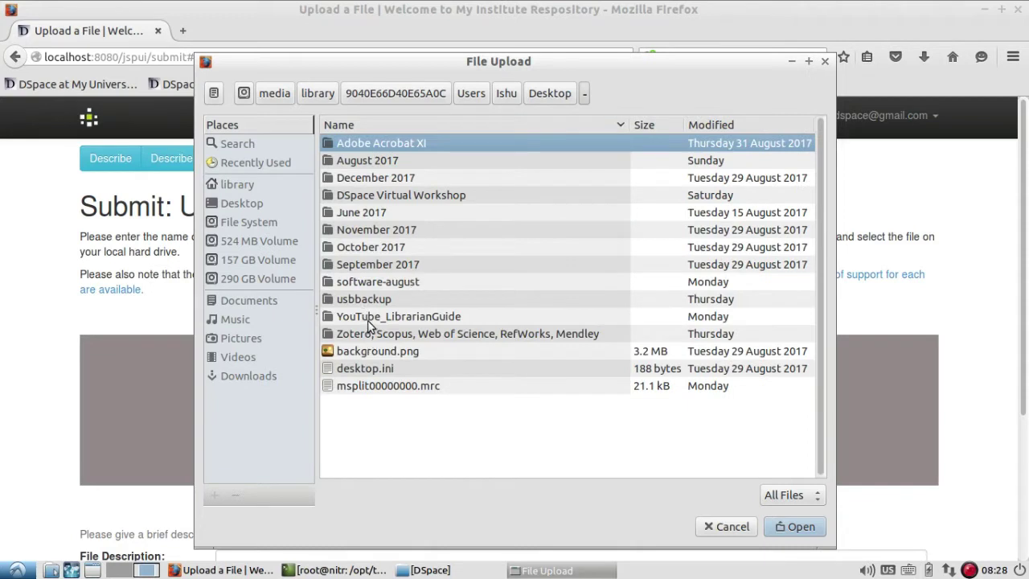
pyautogui.click(367, 320)
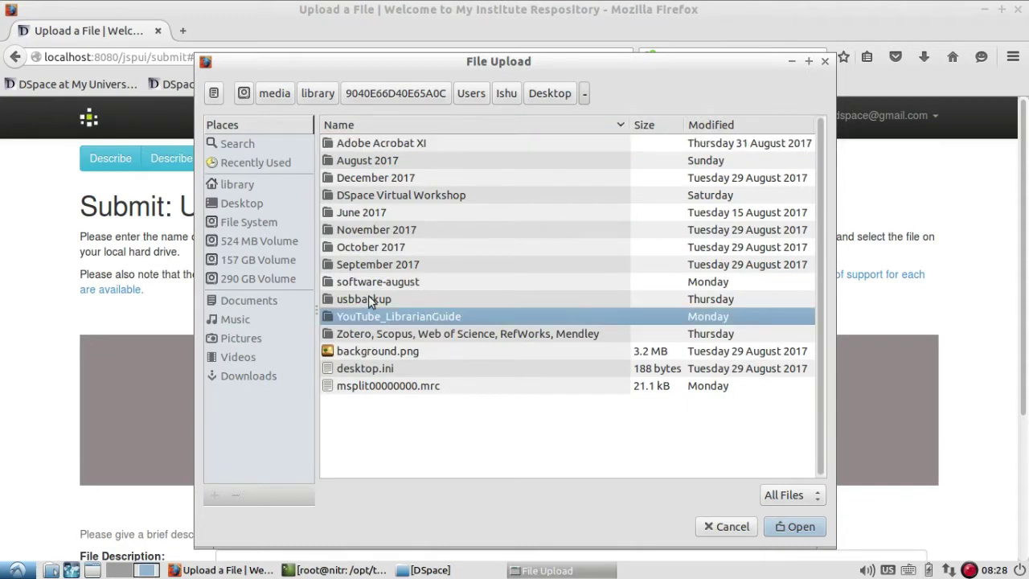
pyautogui.doubleClick(359, 160)
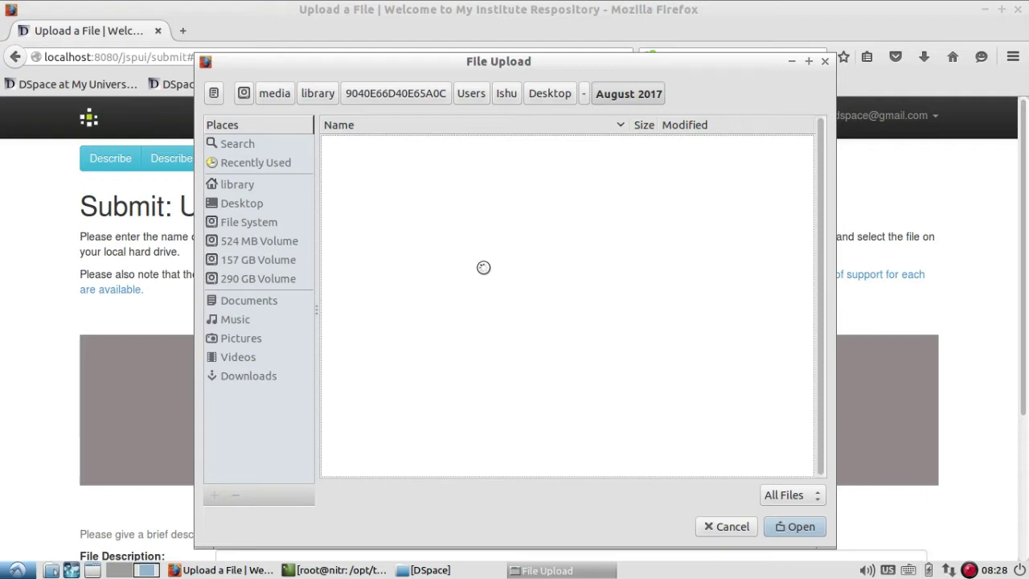
pyautogui.scroll(-15, 505, 295)
pyautogui.scroll(2, 484, 275)
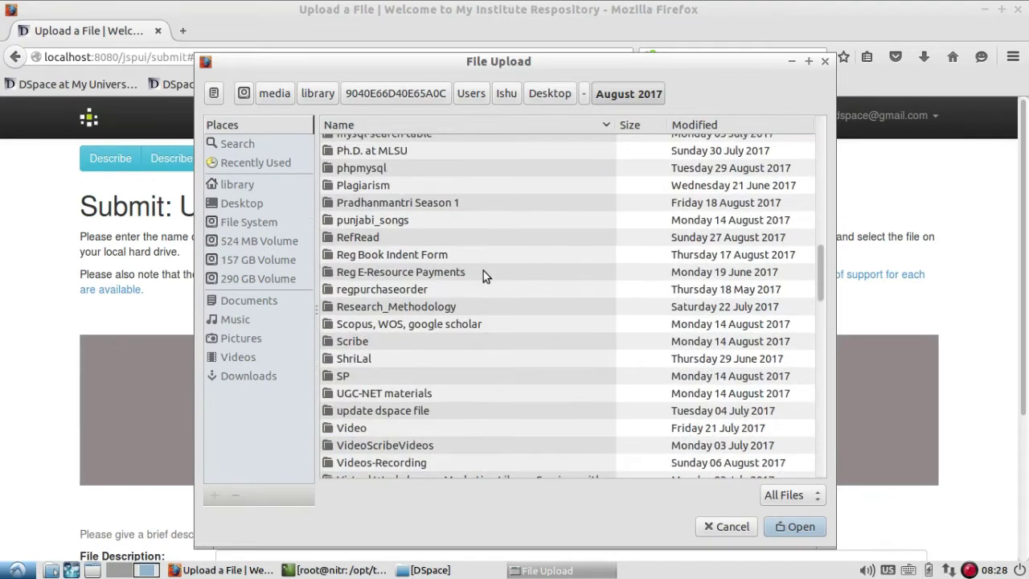
pyautogui.scroll(3, 410, 233)
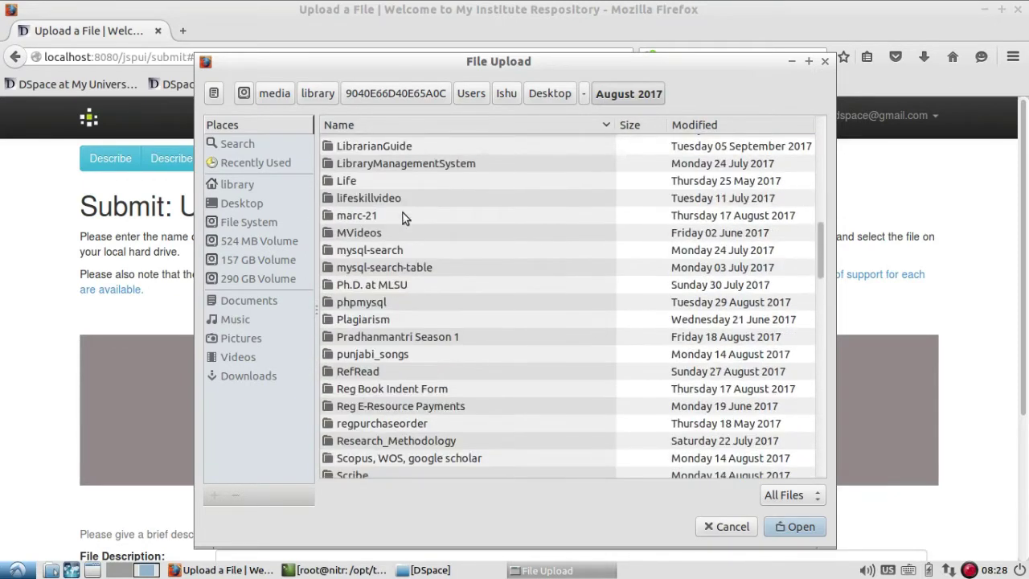
pyautogui.doubleClick(394, 146)
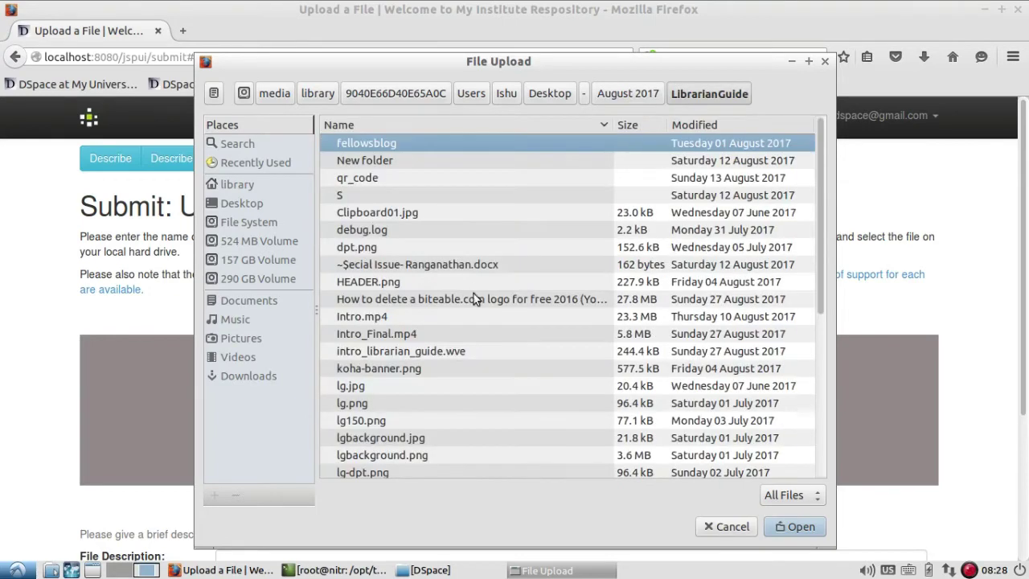
pyautogui.scroll(-5, 473, 294)
pyautogui.doubleClick(374, 403)
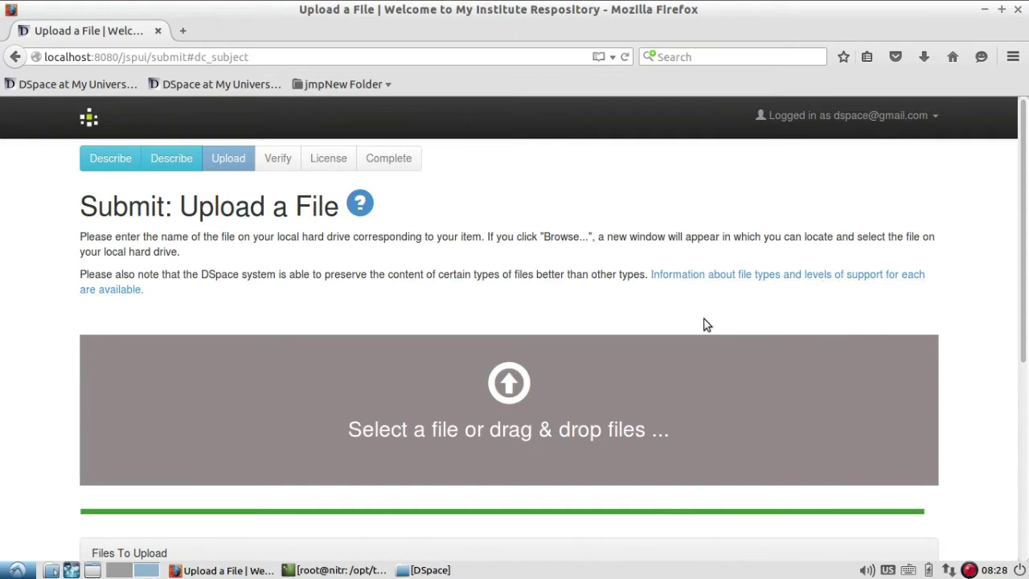
# - Describe the uploaded file as 'Librarian Guide' and continue, reaching a Malformed Request error
pyautogui.scroll(-5, 707, 324)
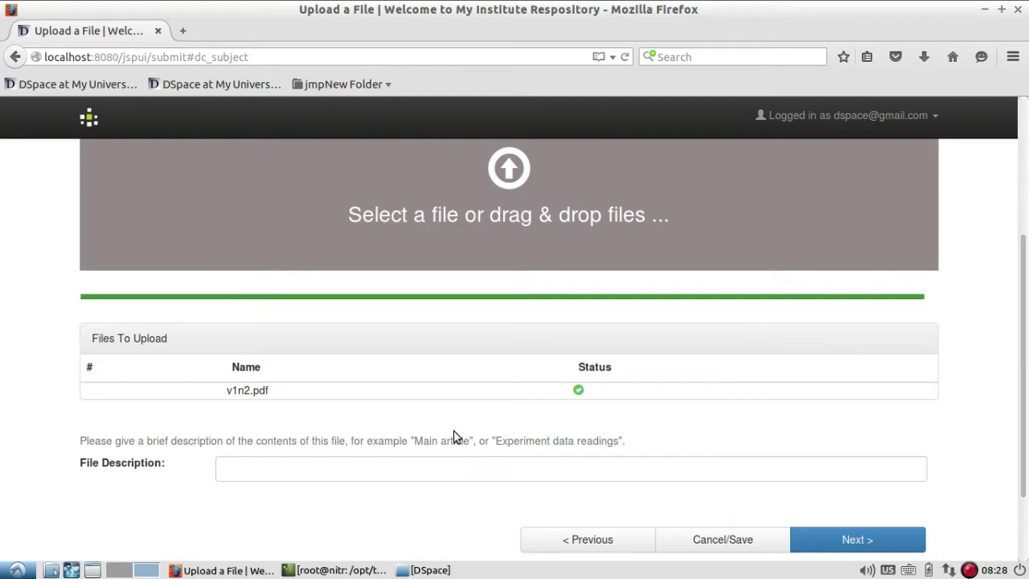
pyautogui.click(367, 471)
pyautogui.click(378, 489)
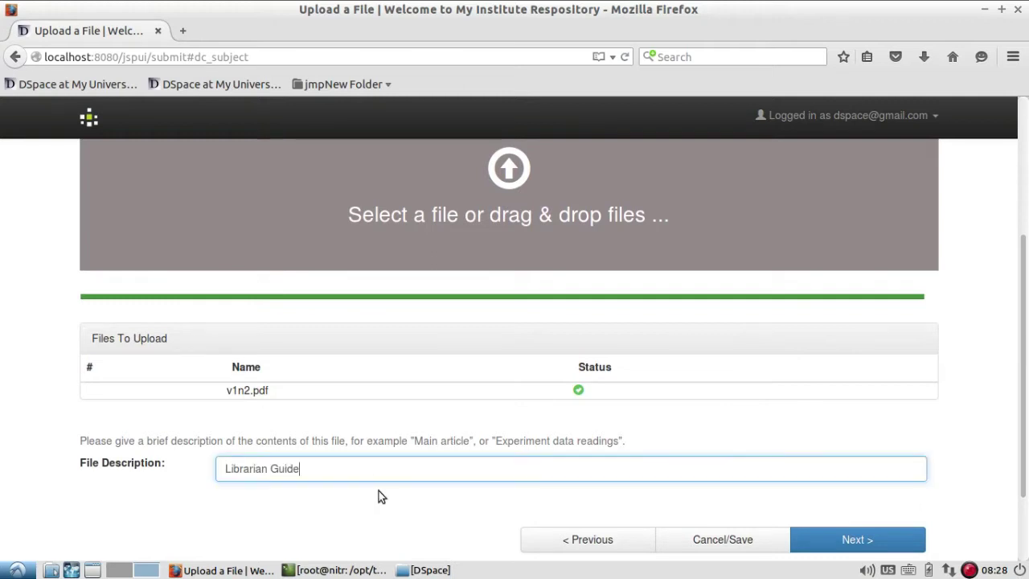
pyautogui.scroll(5, 411, 436)
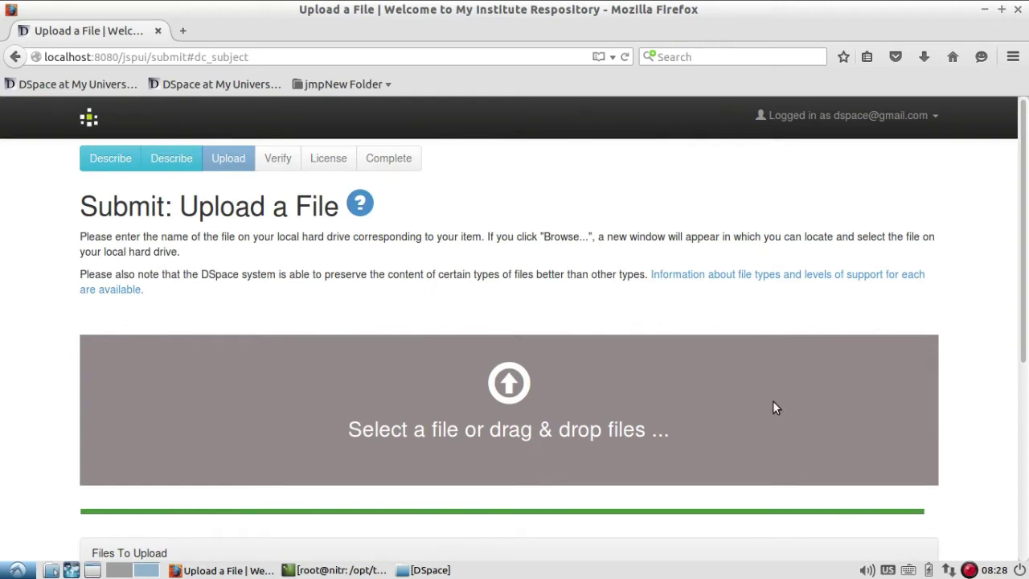
pyautogui.scroll(-4, 773, 408)
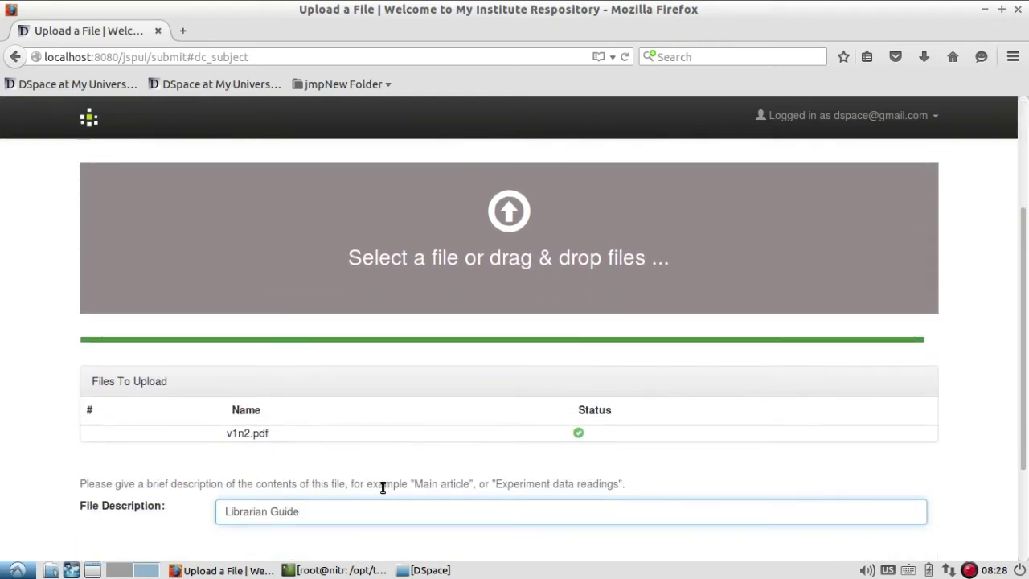
pyautogui.scroll(-3, 383, 487)
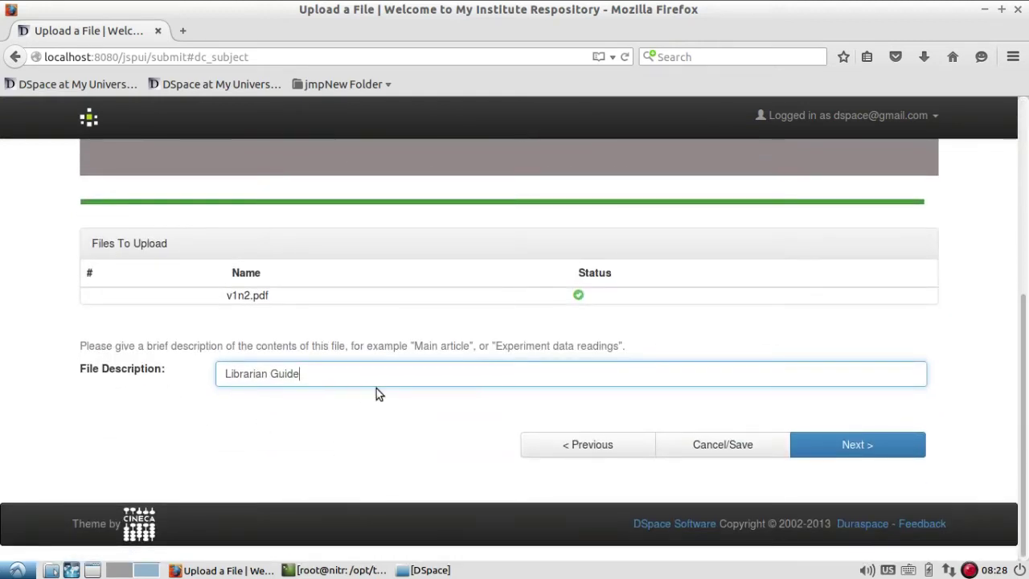
pyautogui.click(895, 450)
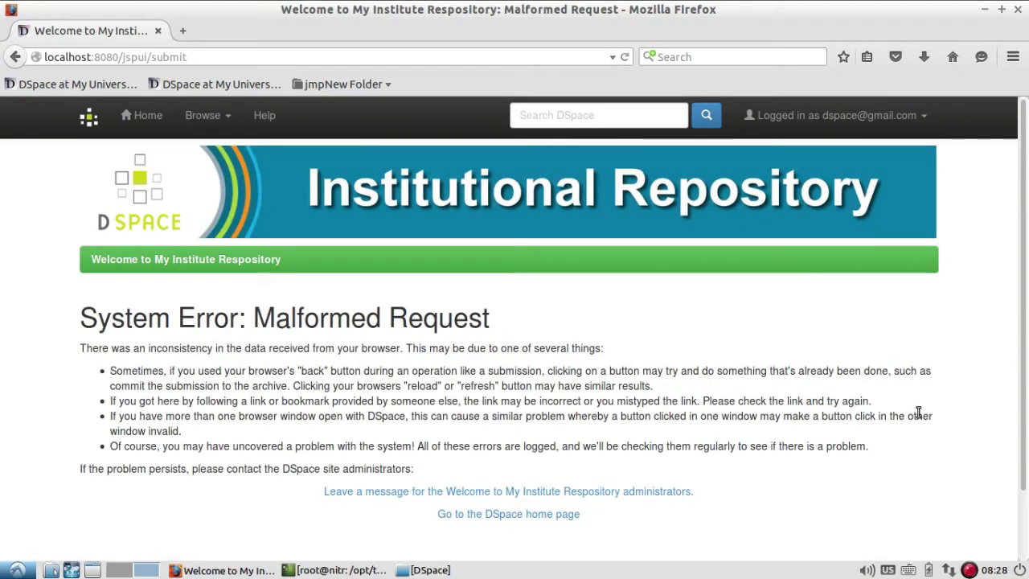
# - Return from the error to the Uploaded Files page listing v1n2.pdf (966773 bytes)
pyautogui.click(970, 571)
pyautogui.click(965, 477)
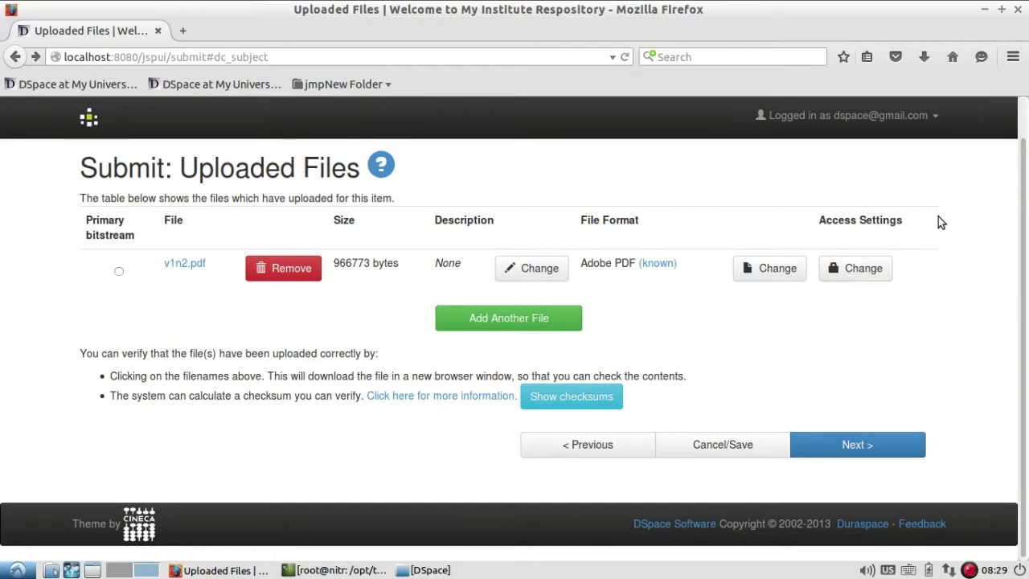
# - Set v1n2.pdf's access embargo date to 2017-12-31 via the calendar, leaving the reason blank
pyautogui.click(873, 274)
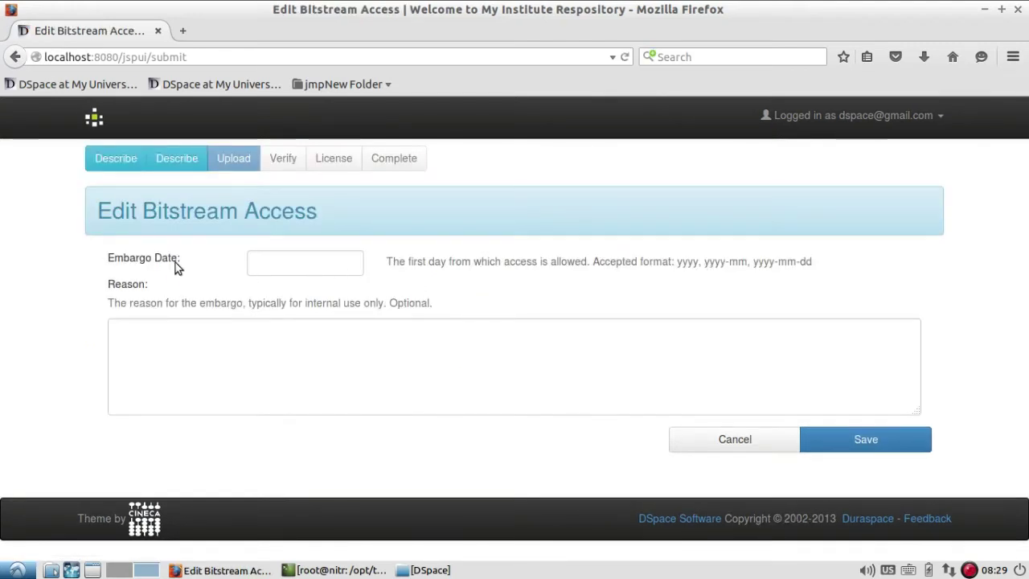
pyautogui.moveTo(106, 259); pyautogui.dragTo(198, 259)
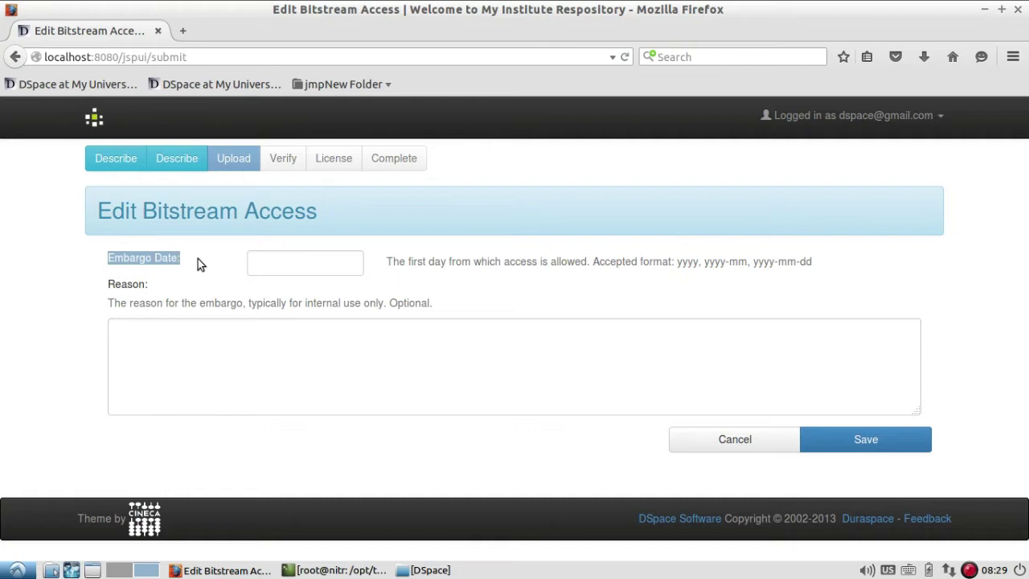
pyautogui.click(315, 258)
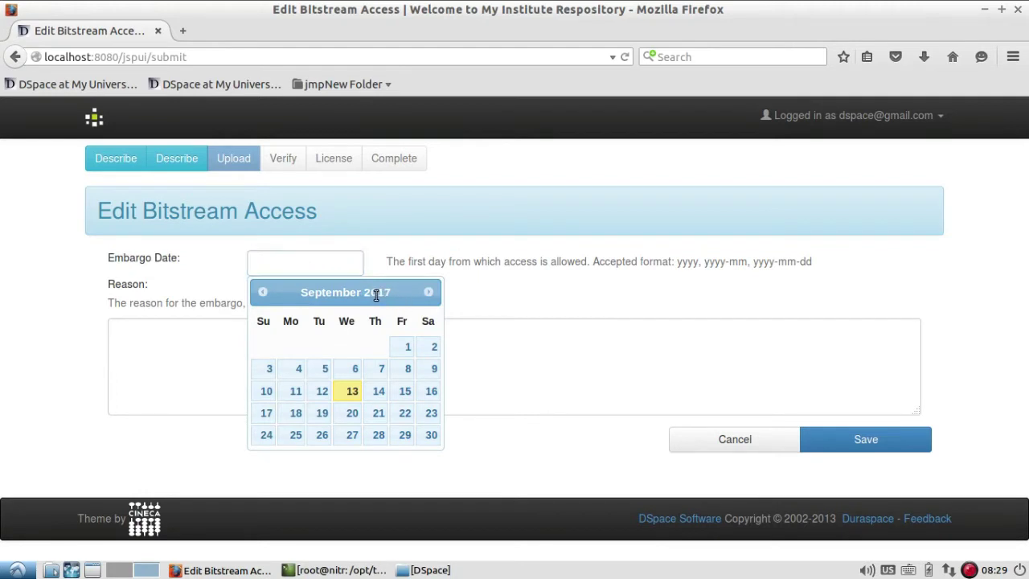
pyautogui.click(428, 296)
pyautogui.click(428, 295)
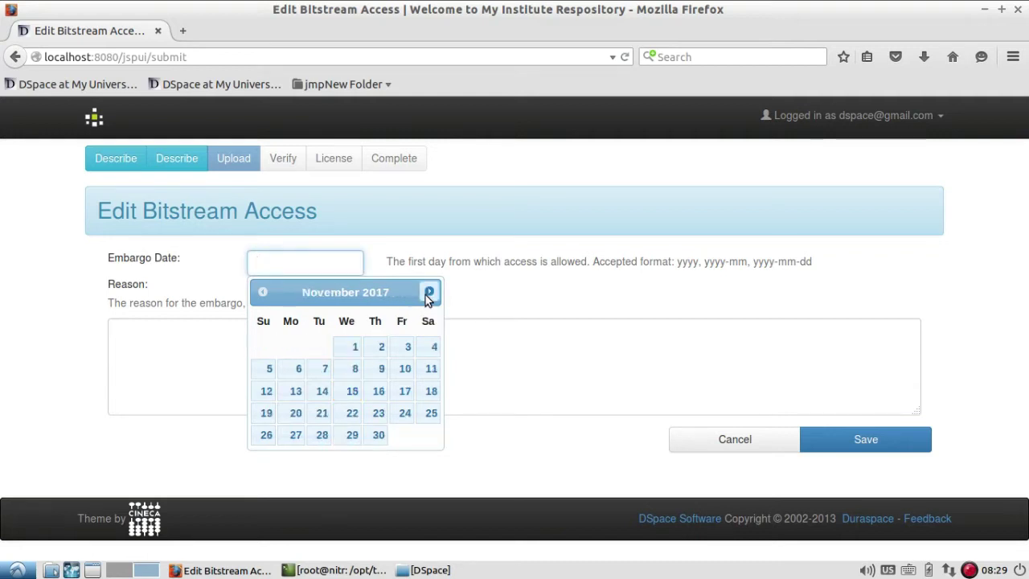
pyautogui.click(427, 294)
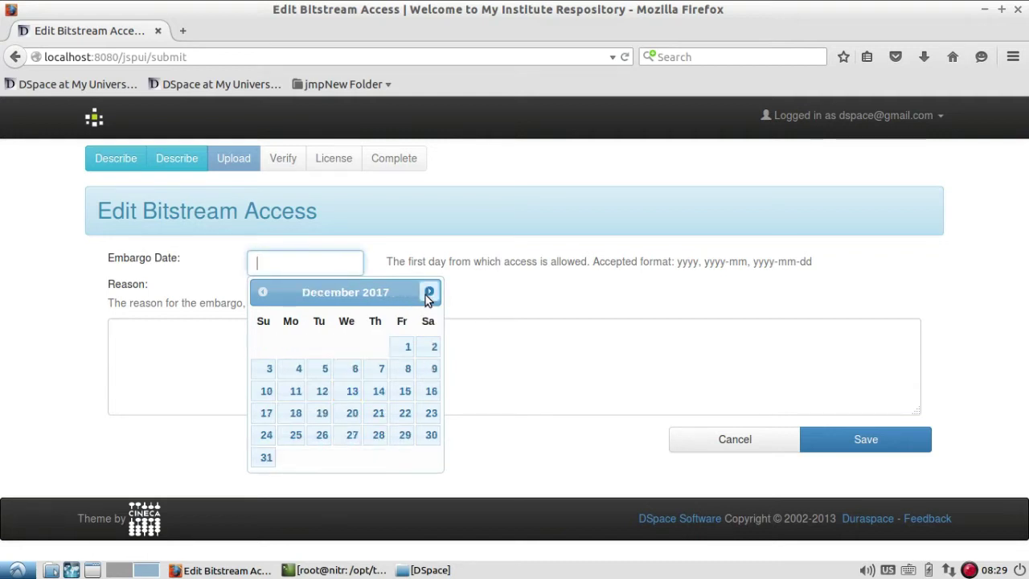
pyautogui.click(266, 457)
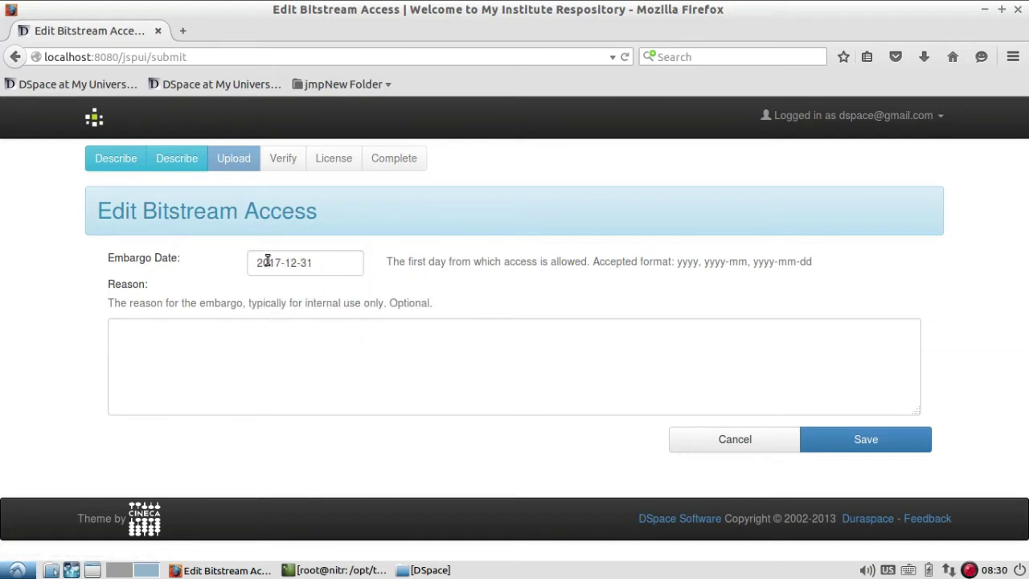
pyautogui.click(123, 336)
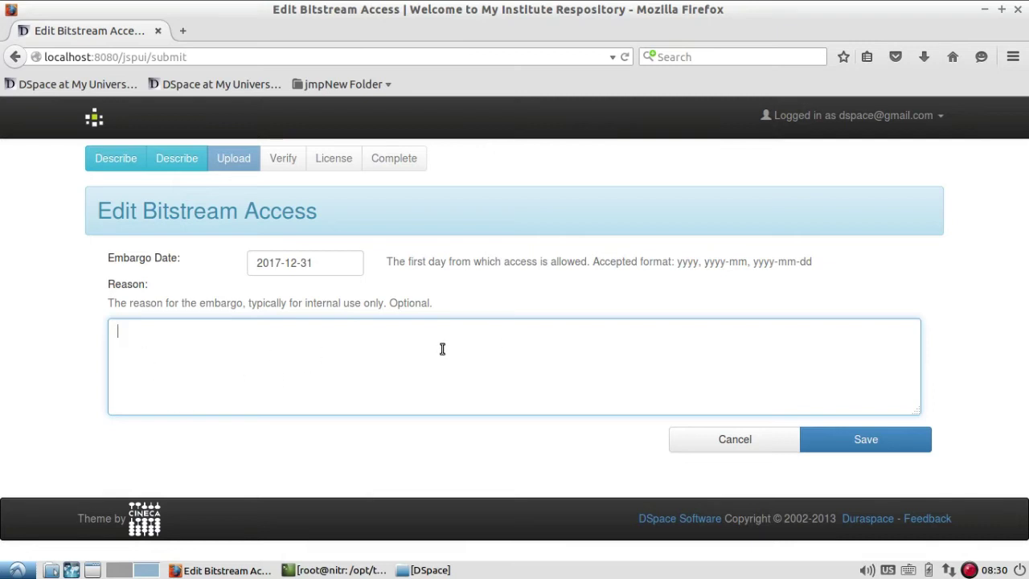
# - Confirm the 2017-12-31 embargo date with no reason and save the access settings
pyautogui.click(675, 367)
pyautogui.click(345, 260)
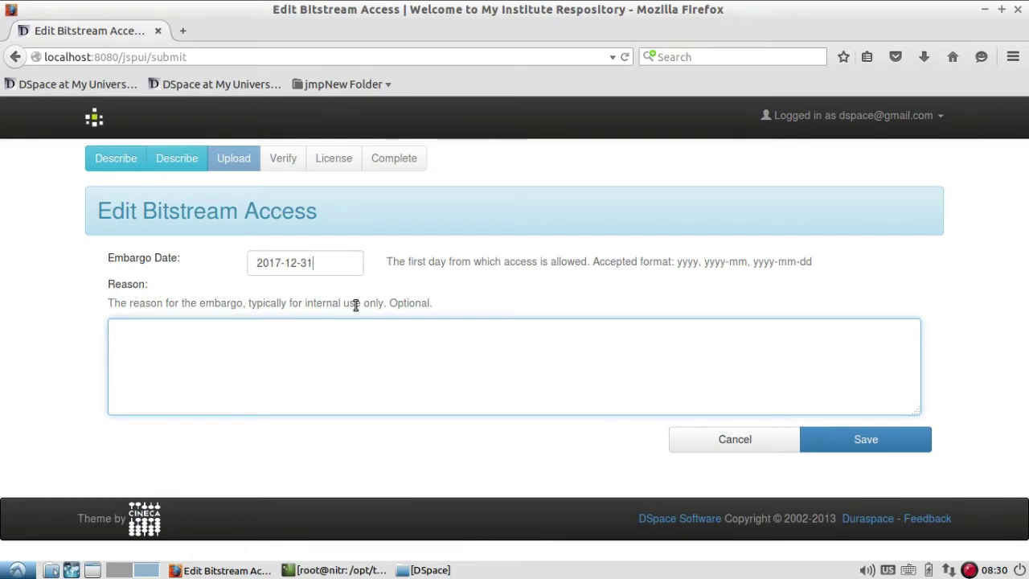
pyautogui.click(172, 360)
pyautogui.click(890, 447)
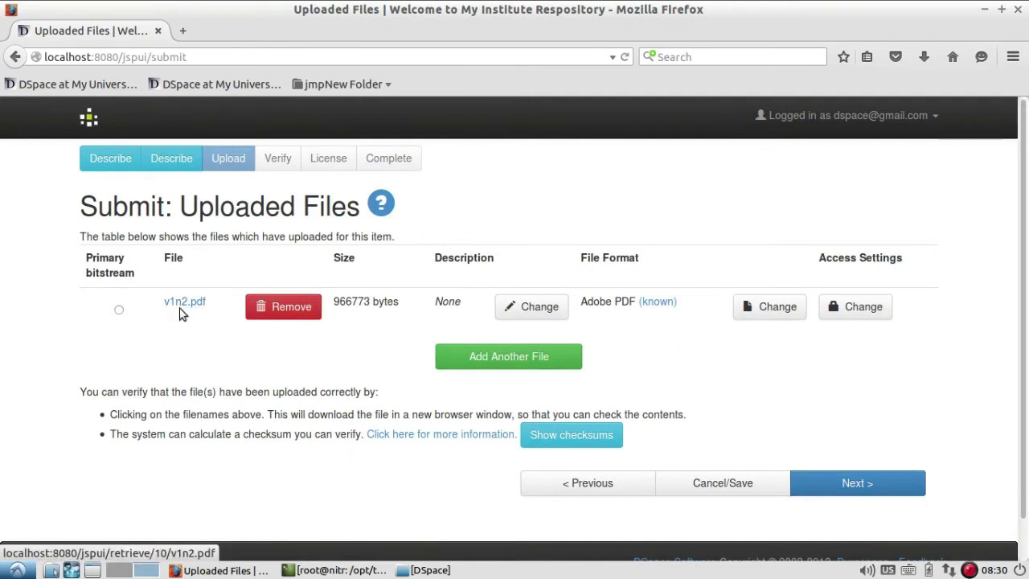
# - Review the Verify Submission page showing v1n2.pdf restricted until 2017-12-31, then proceed to the license
pyautogui.click(890, 491)
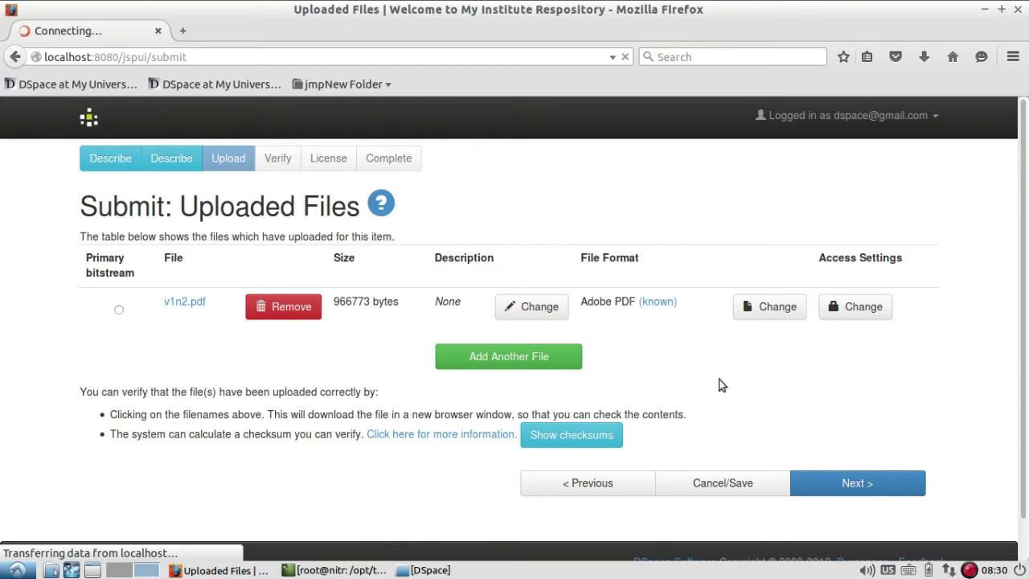
pyautogui.scroll(-5, 777, 391)
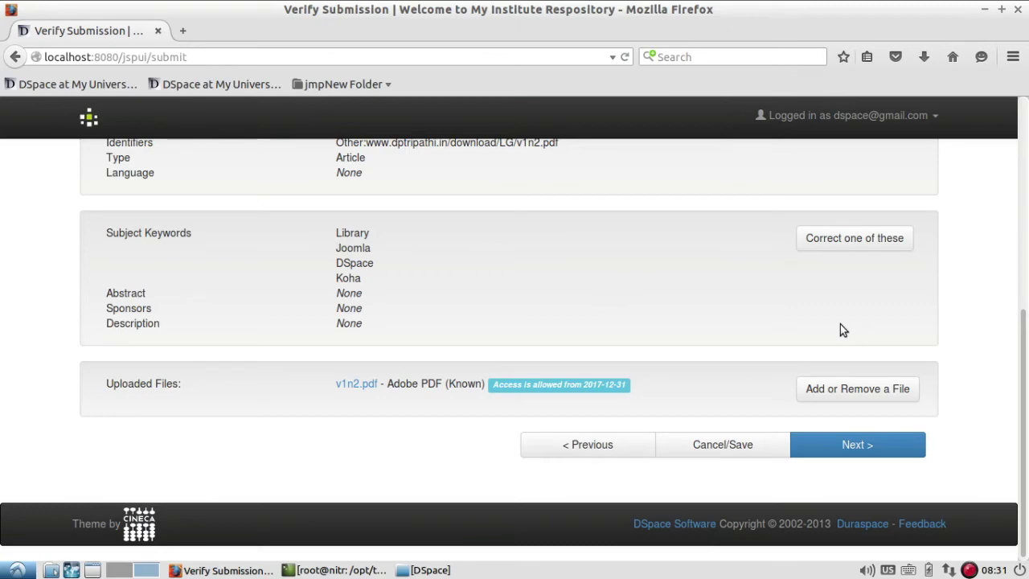
pyautogui.click(883, 454)
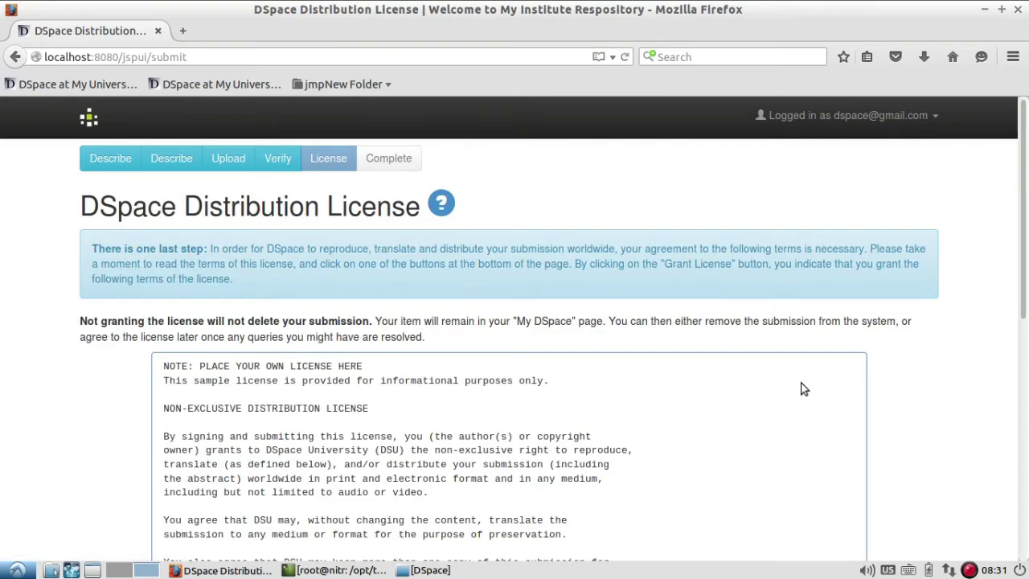
# - Grant the distribution license to finish the newsletter submission, then go to My DSpace
pyautogui.scroll(-10, 804, 389)
pyautogui.click(675, 452)
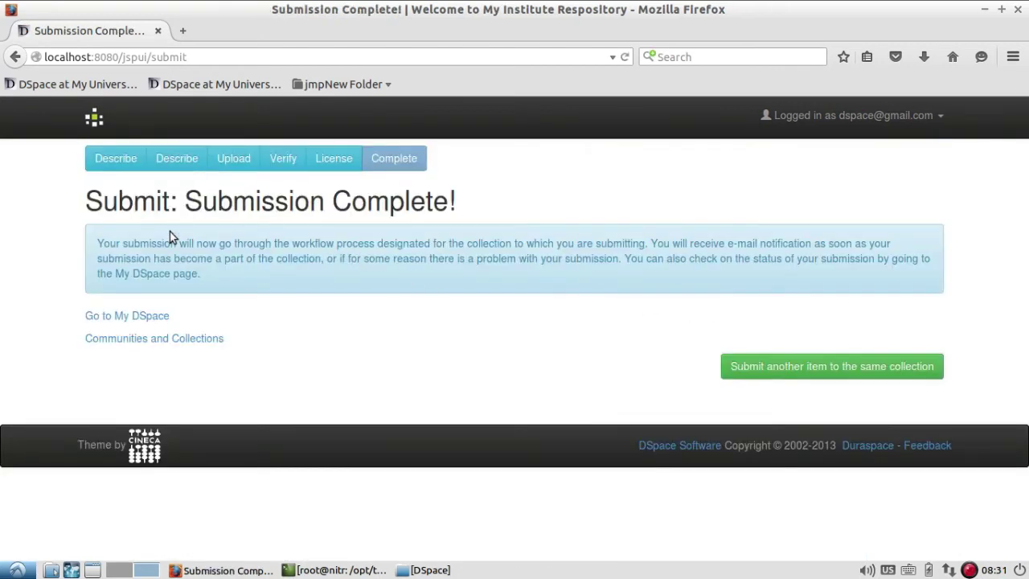
pyautogui.click(122, 317)
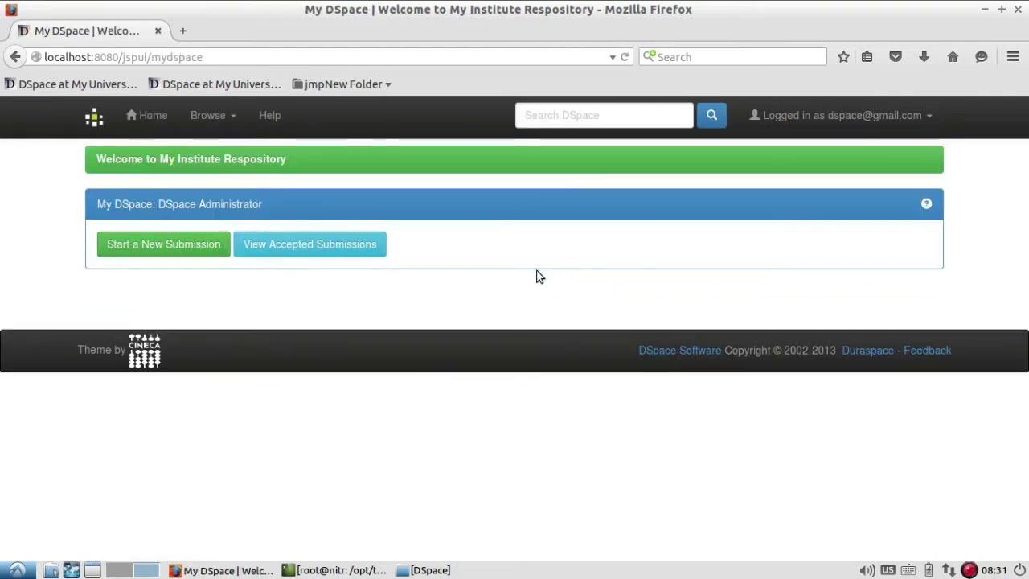
# - Log out from the account menu and return to the home page showing Recent Submissions
pyautogui.click(144, 117)
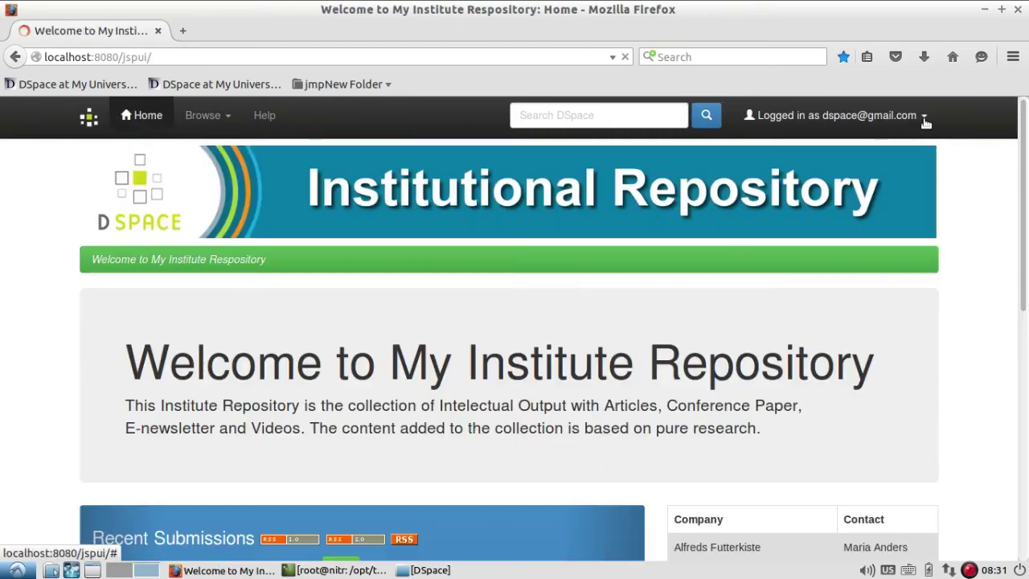
pyautogui.click(925, 118)
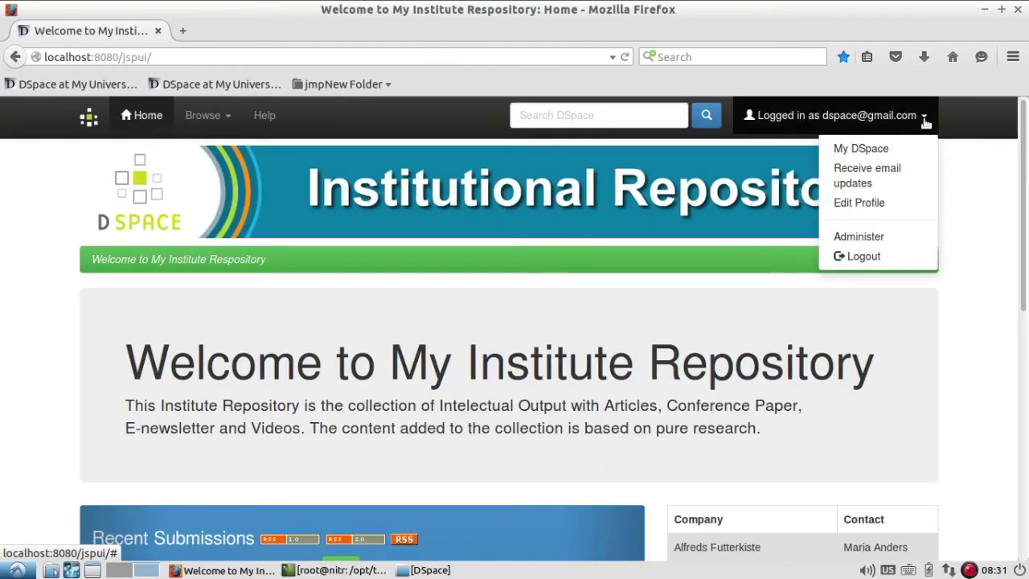
pyautogui.click(905, 258)
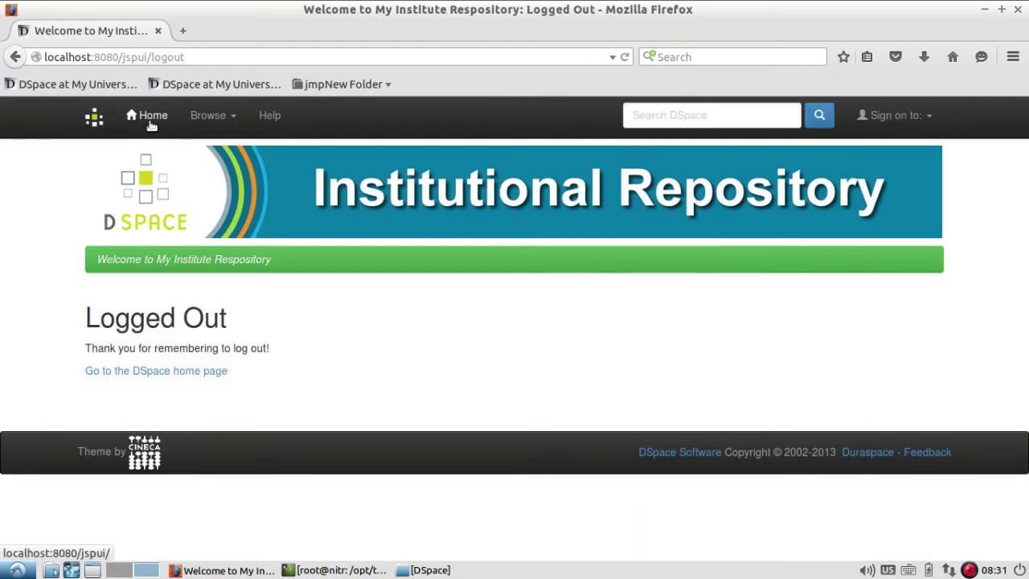
pyautogui.click(147, 115)
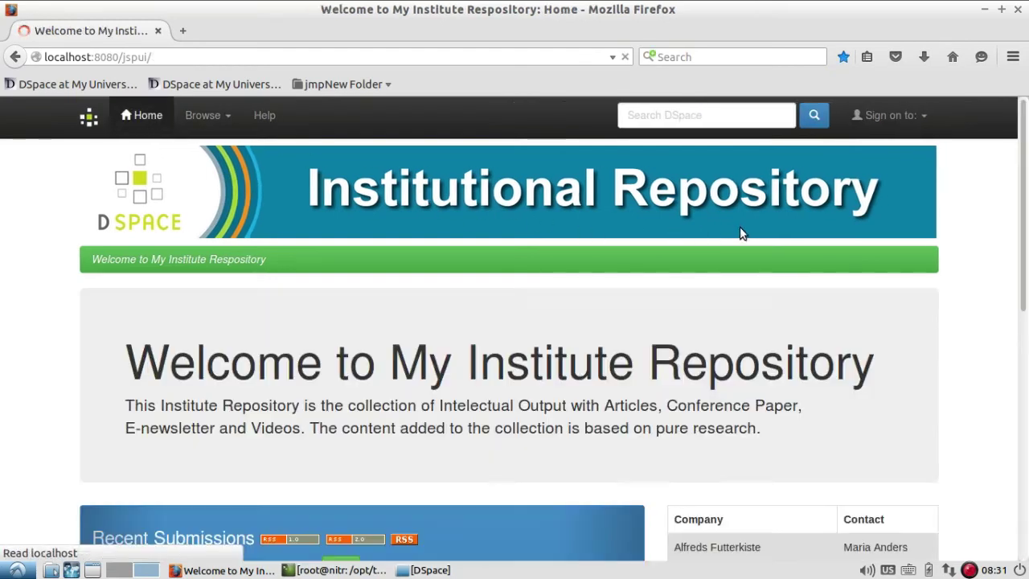
pyautogui.scroll(-10, 761, 214)
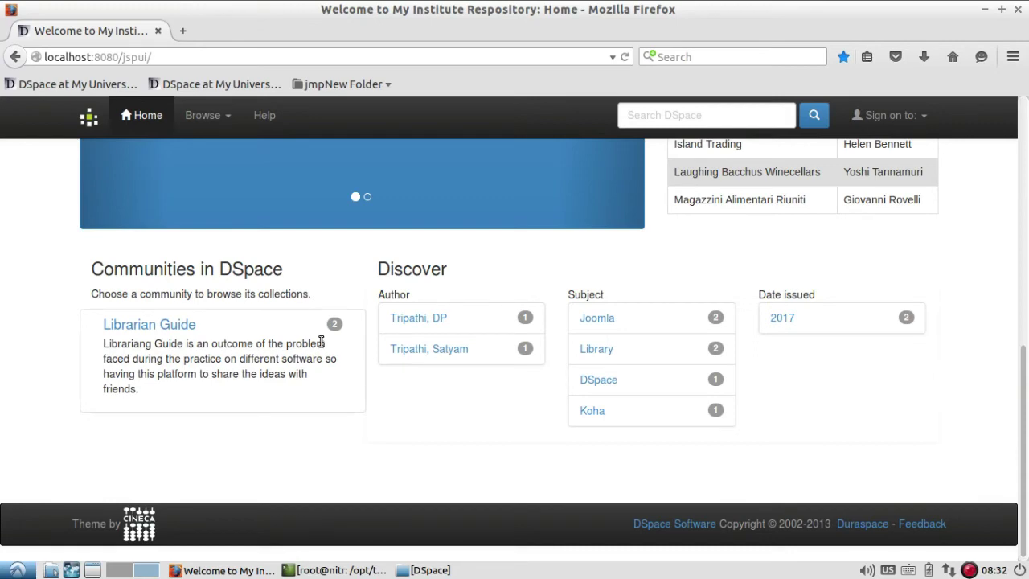
pyautogui.scroll(3, 356, 386)
pyautogui.scroll(3, 358, 387)
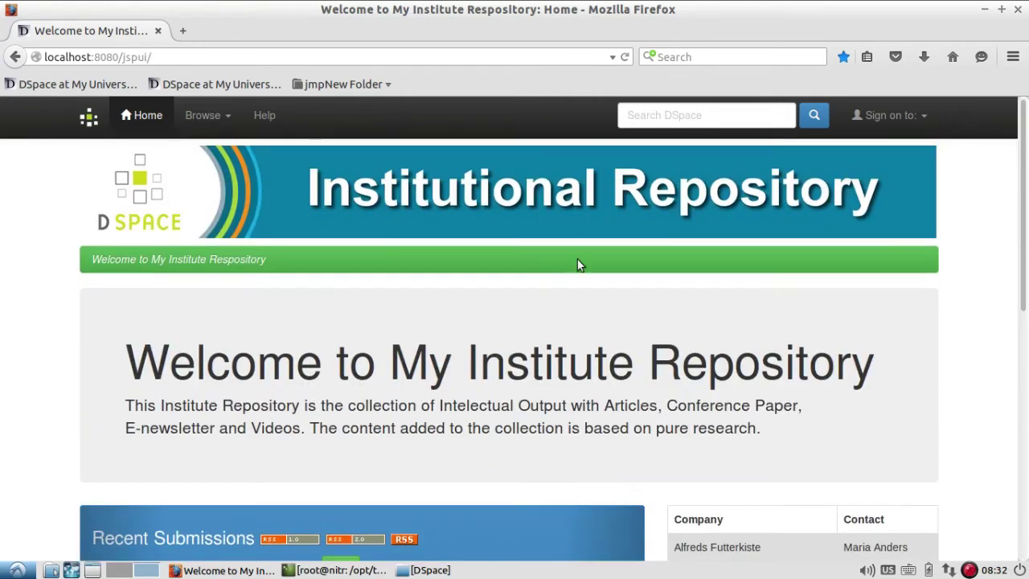
# - Search the repository for 'librarian guide'
pyautogui.click(719, 115)
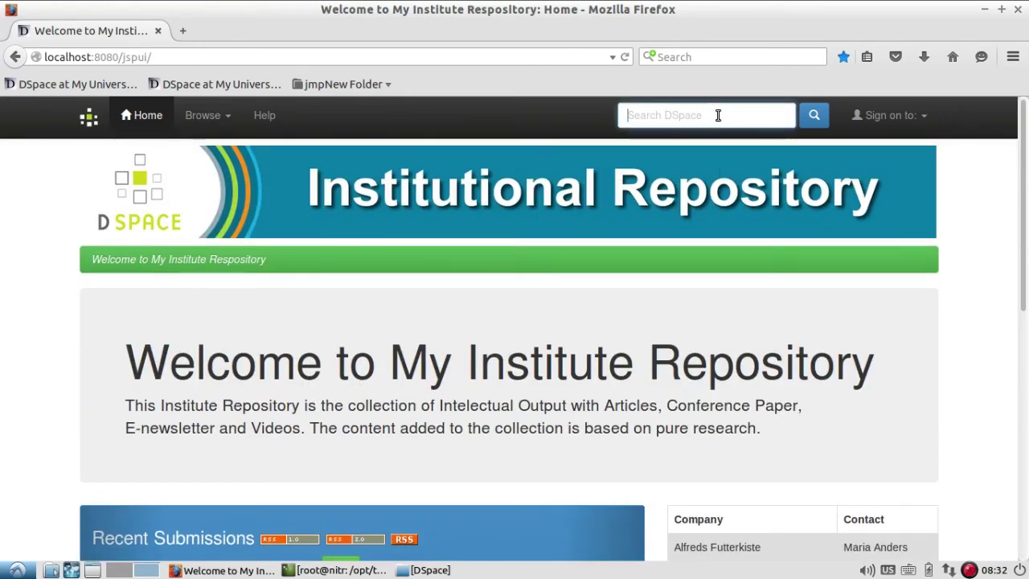
pyautogui.click(718, 137)
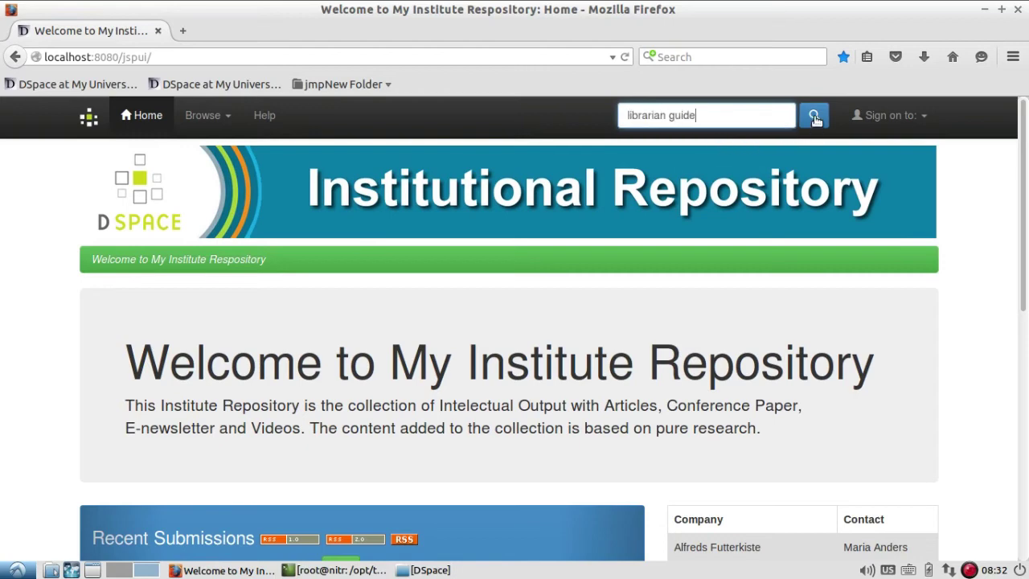
pyautogui.click(815, 117)
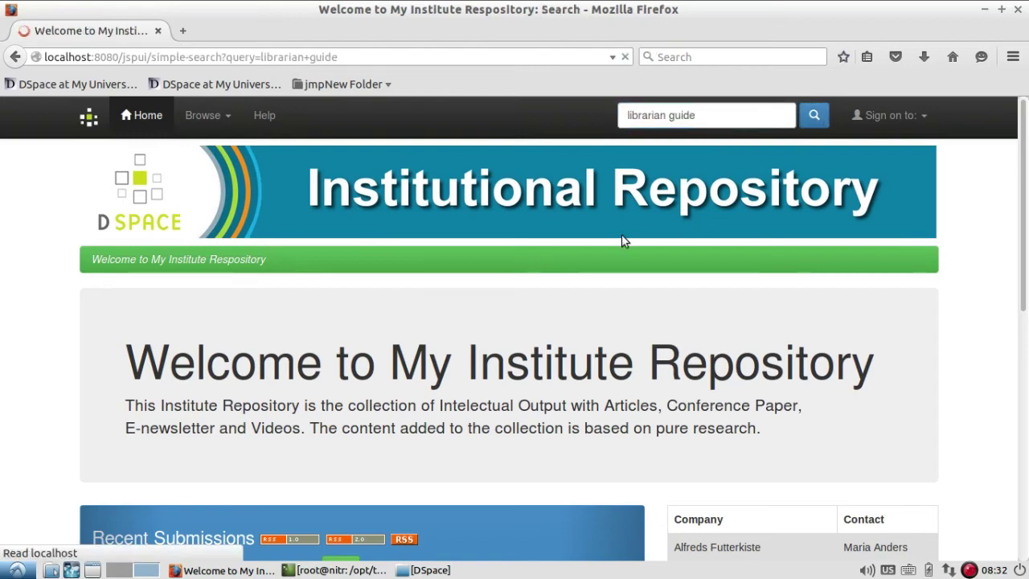
pyautogui.scroll(-10, 622, 240)
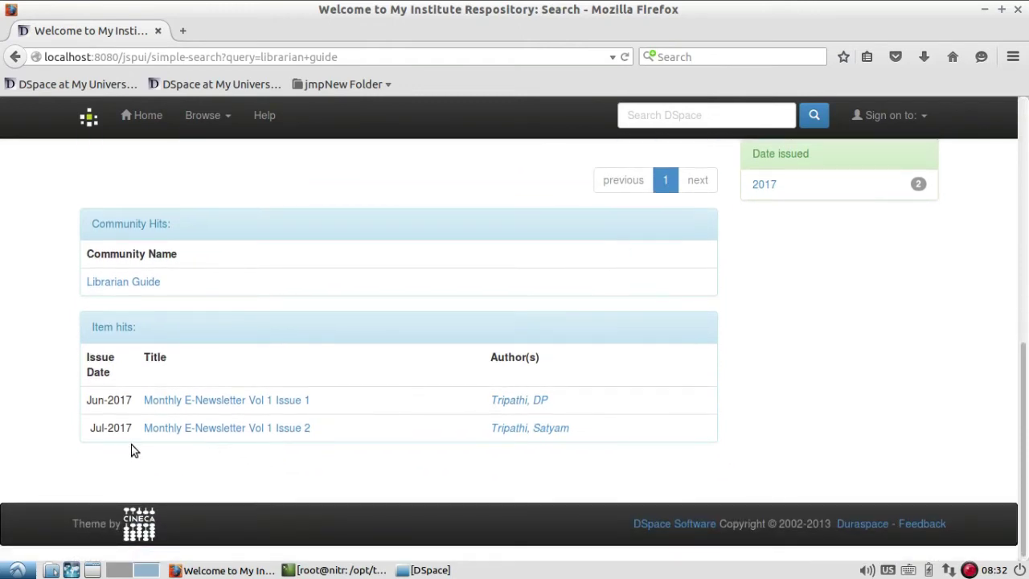
# - Open Monthly E-Newsletter Vol 1 Issue 2 and bring its v1n2.pdf file listing into view
pyautogui.click(278, 435)
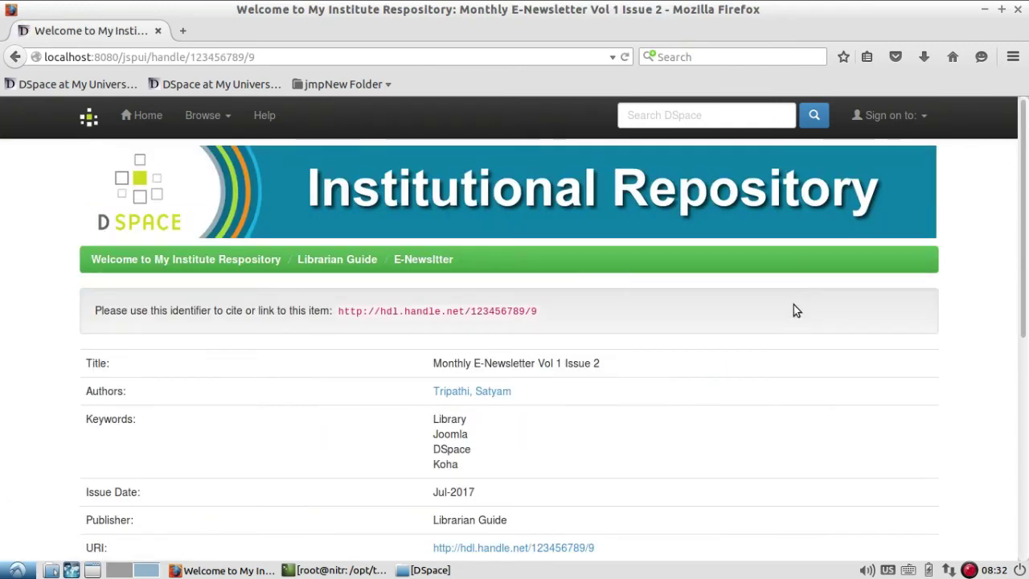
pyautogui.scroll(-2, 794, 304)
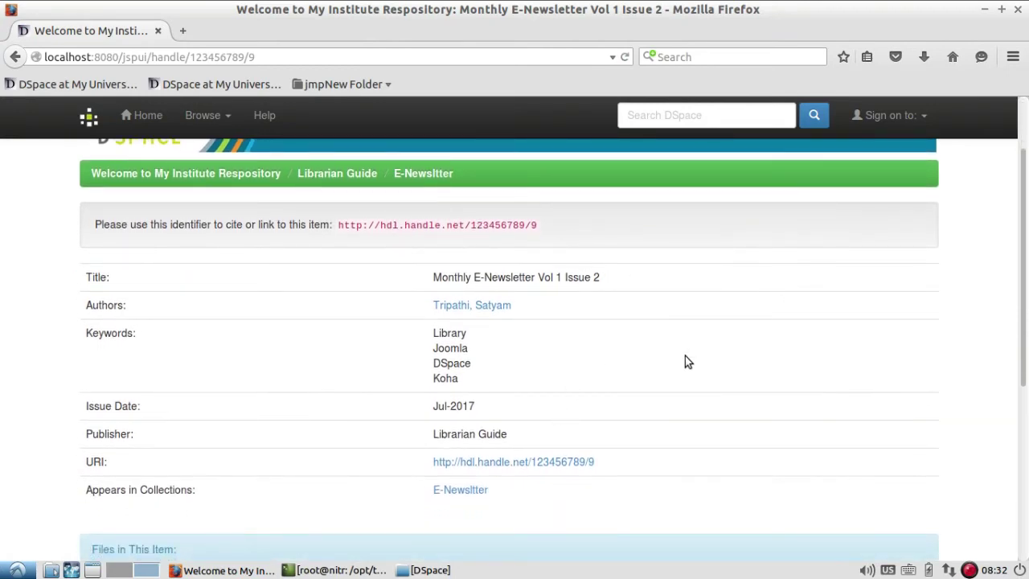
pyautogui.scroll(-5, 686, 355)
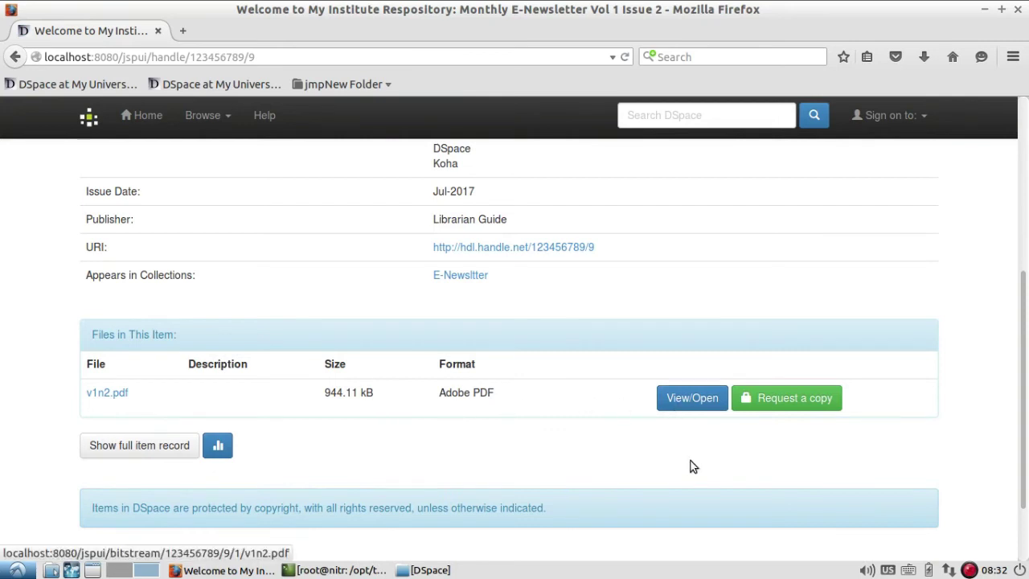
pyautogui.click(704, 402)
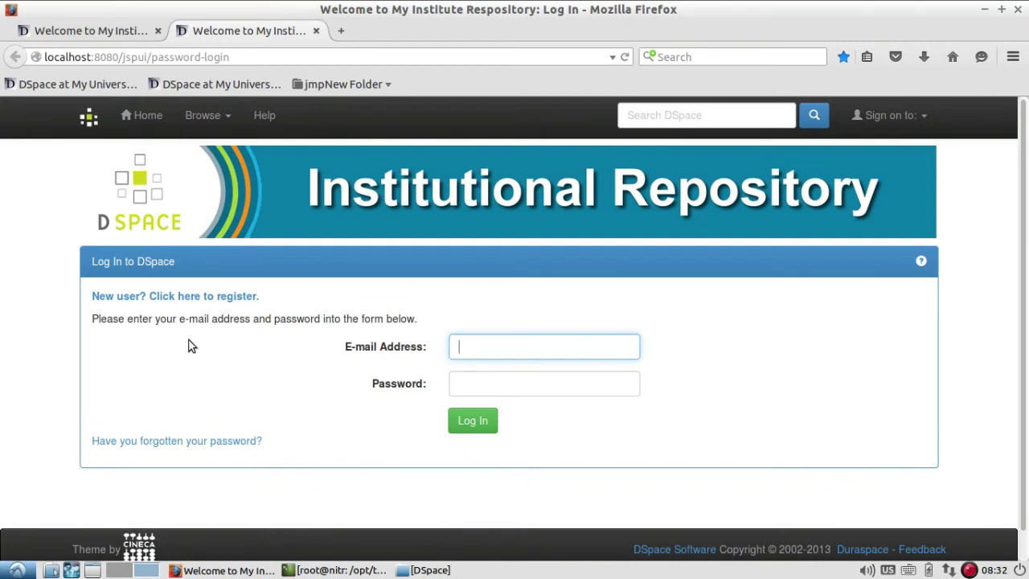
pyautogui.click(317, 30)
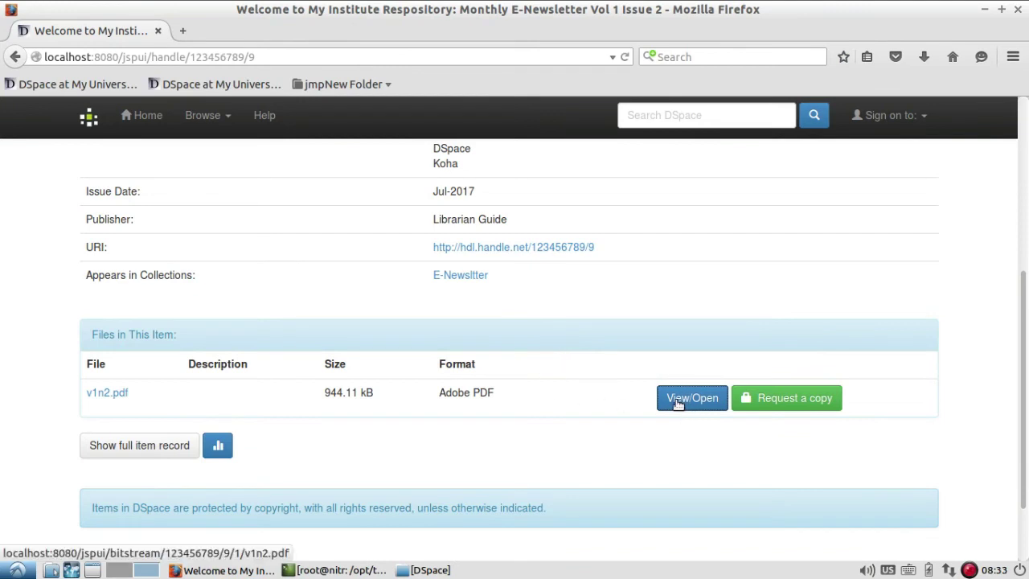
pyautogui.scroll(5, 488, 315)
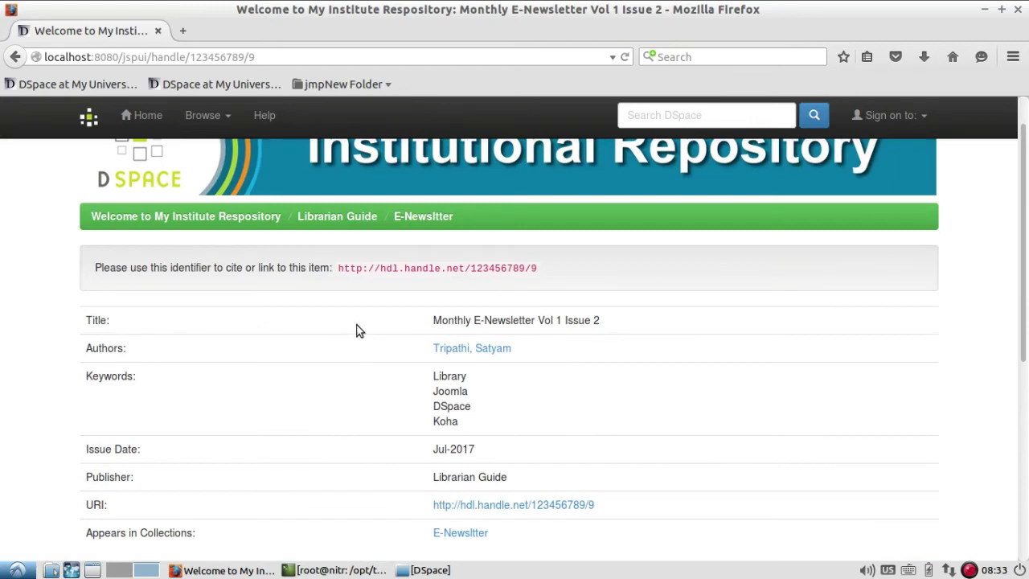
pyautogui.scroll(-5, 394, 420)
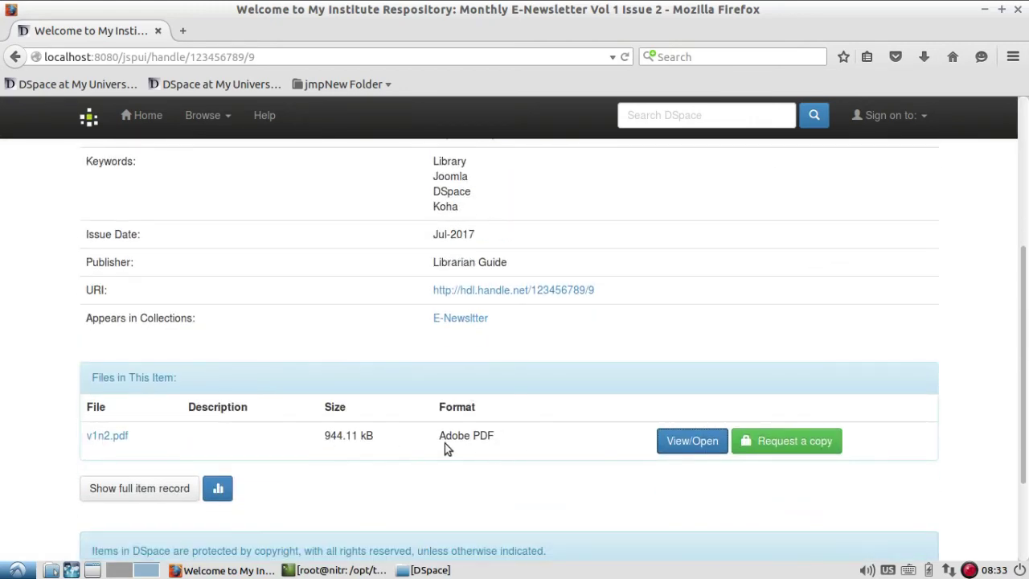
# - View the Request a copy form for the restricted PDF, then return to the repository home page
pyautogui.click(822, 450)
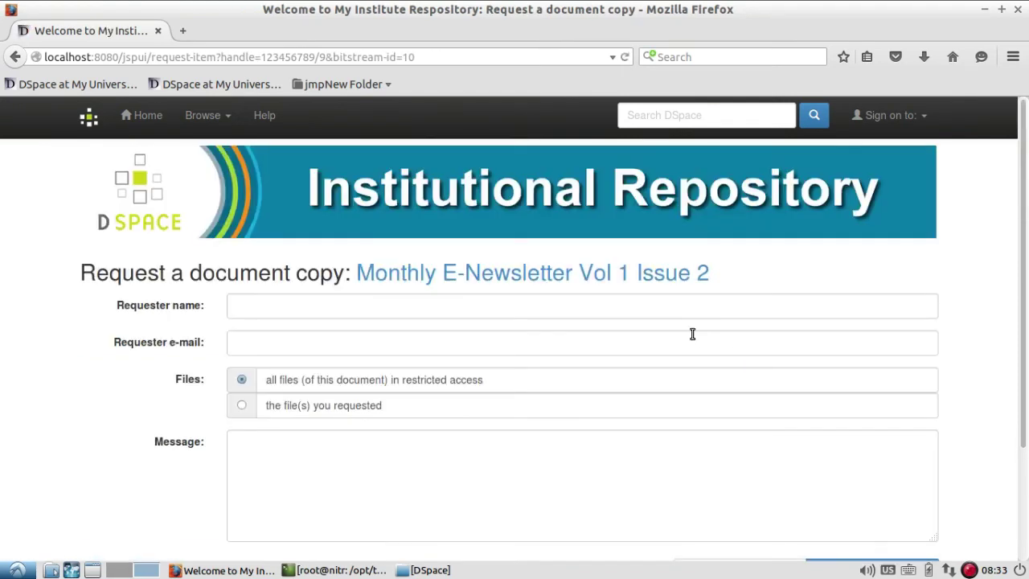
pyautogui.scroll(-1, 534, 370)
pyautogui.scroll(-1, 534, 370)
pyautogui.click(345, 221)
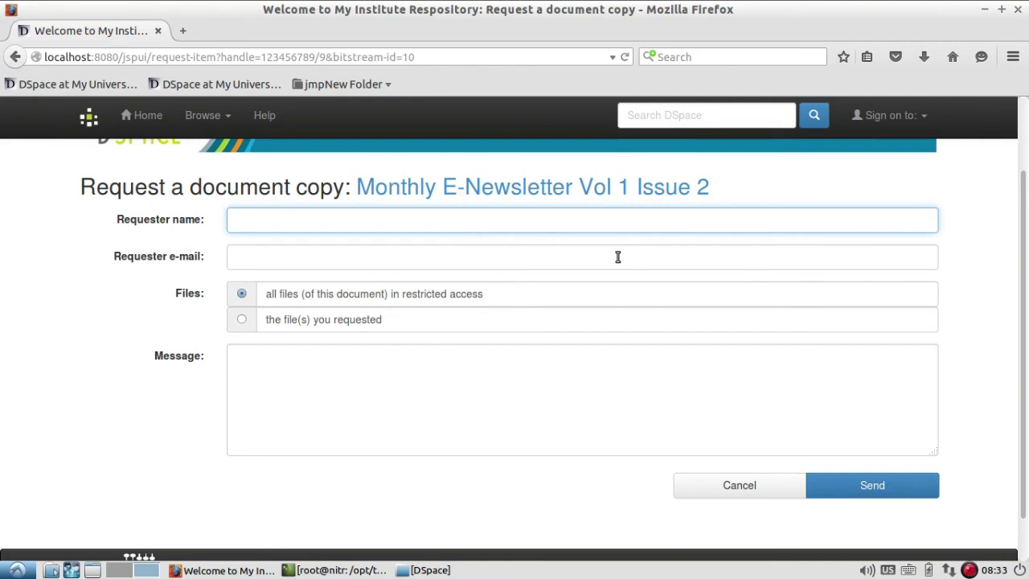
pyautogui.scroll(2, 618, 256)
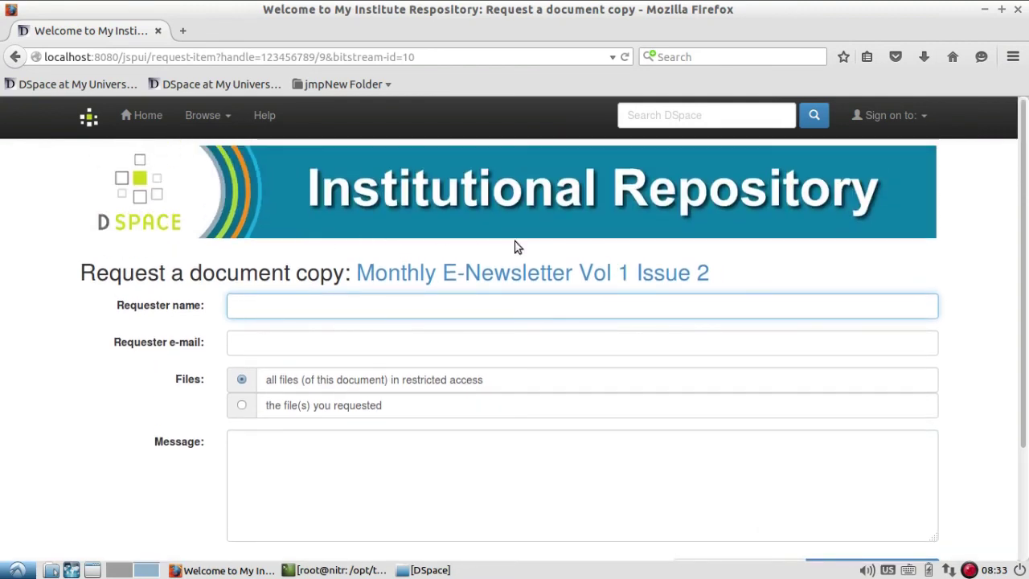
pyautogui.click(133, 119)
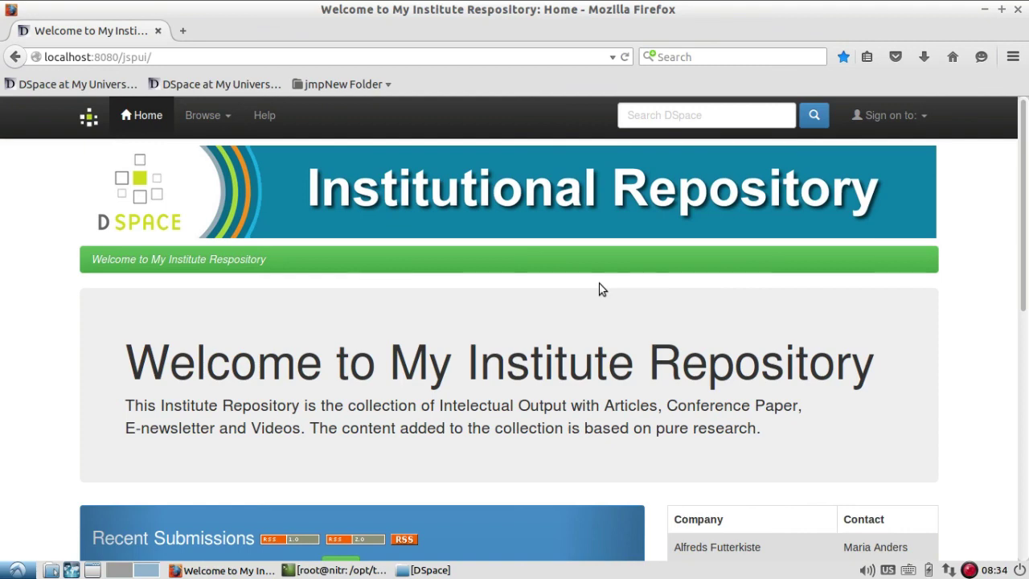
pyautogui.rightClick(969, 570)
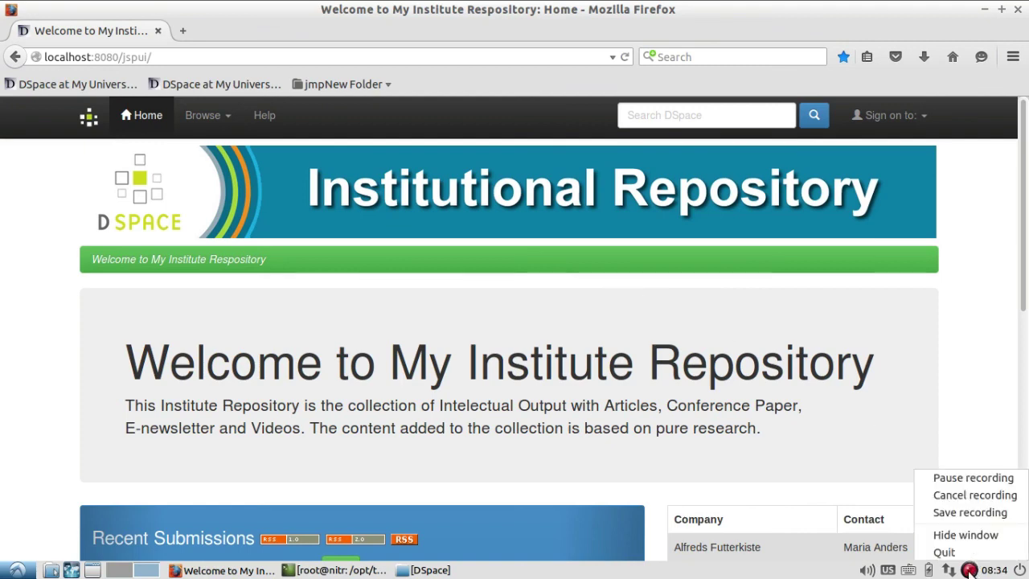